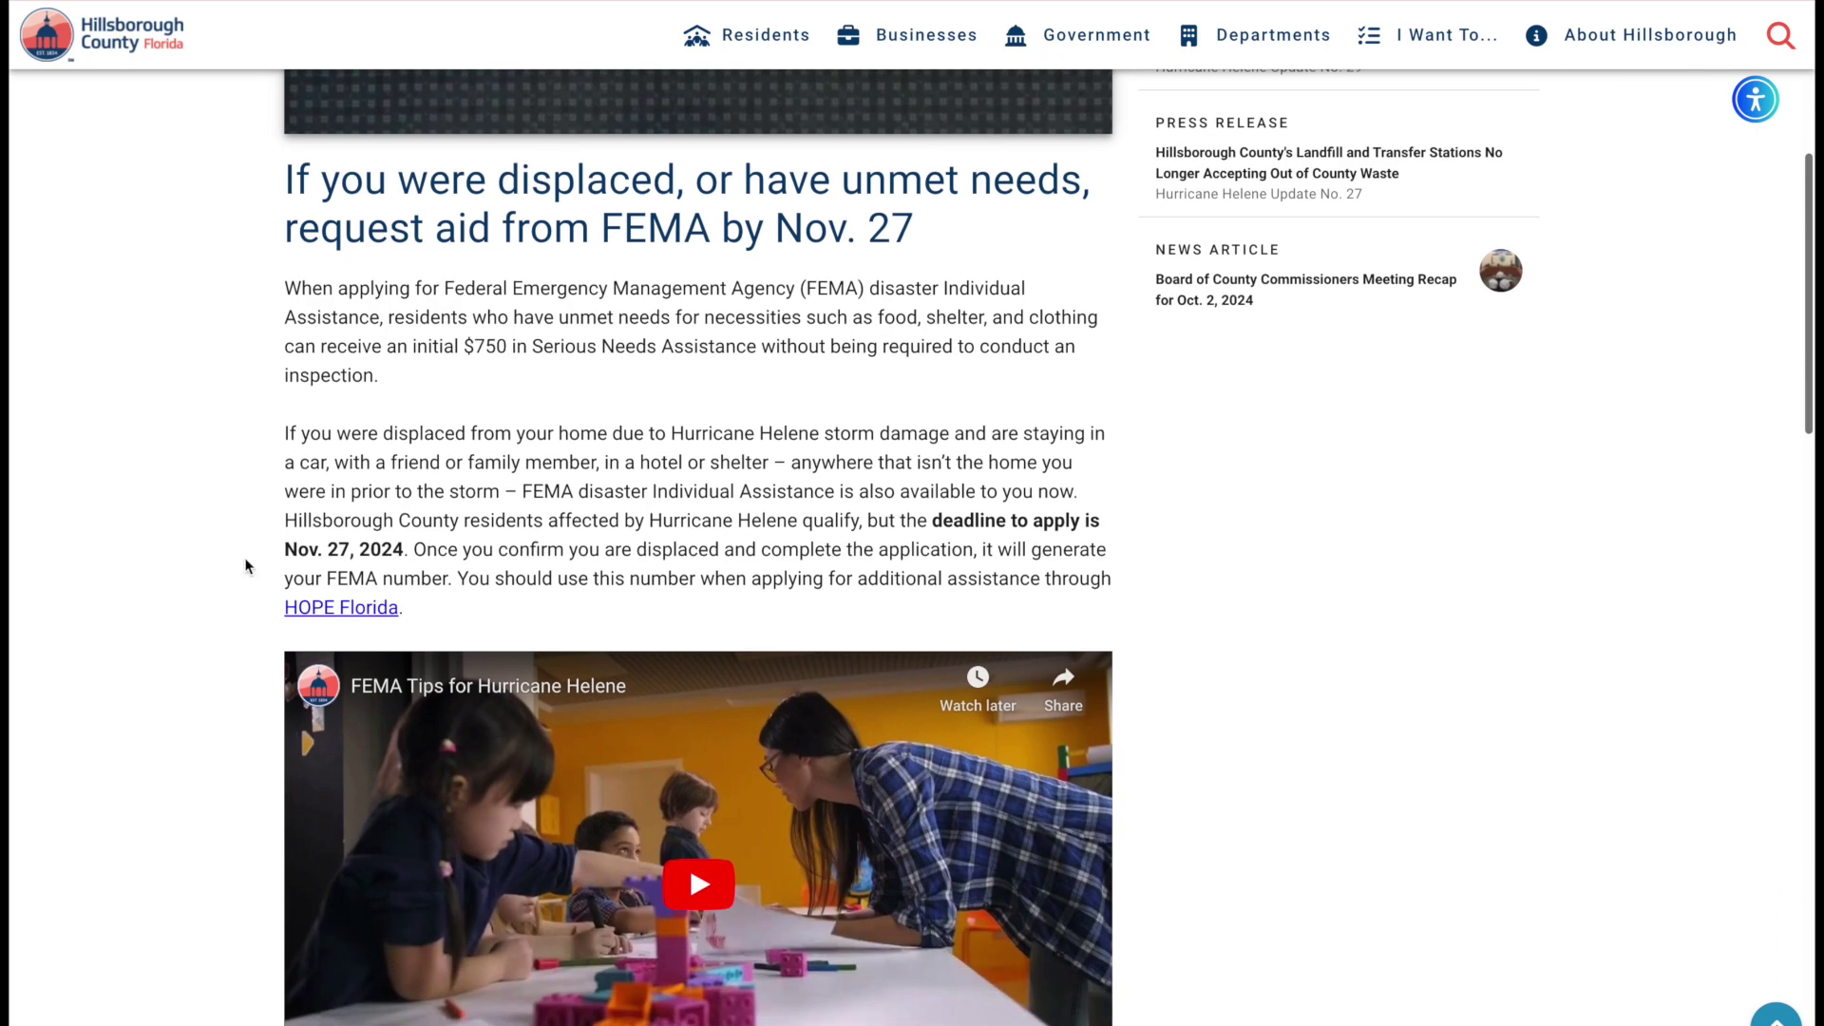
Step: Highlight the Nov. 27 FEMA aid heading, the eligibility details, and the list of required application information on the Hillsborough County page
{"action": "left_click_drag", "start_coordinate": [277, 182], "coordinate": [932, 217]}
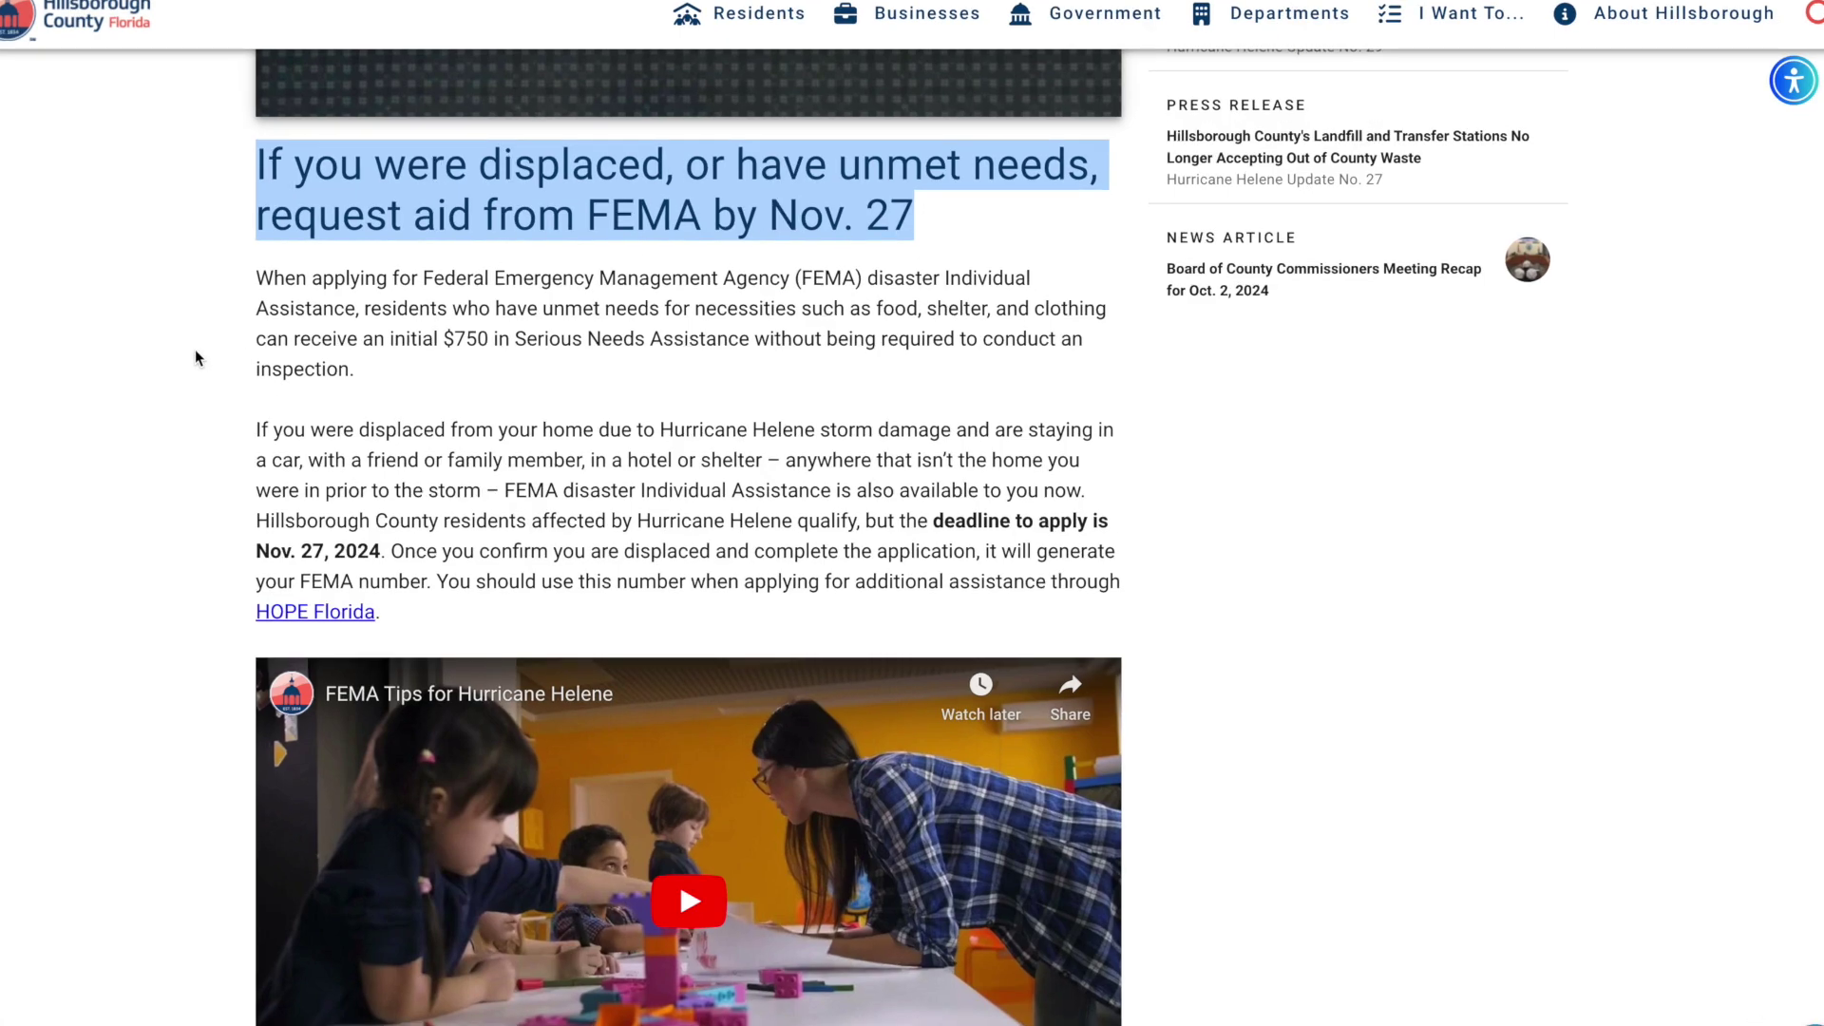
{"action": "left_click", "coordinate": [196, 350]}
{"action": "left_click_drag", "start_coordinate": [256, 284], "coordinate": [417, 614]}
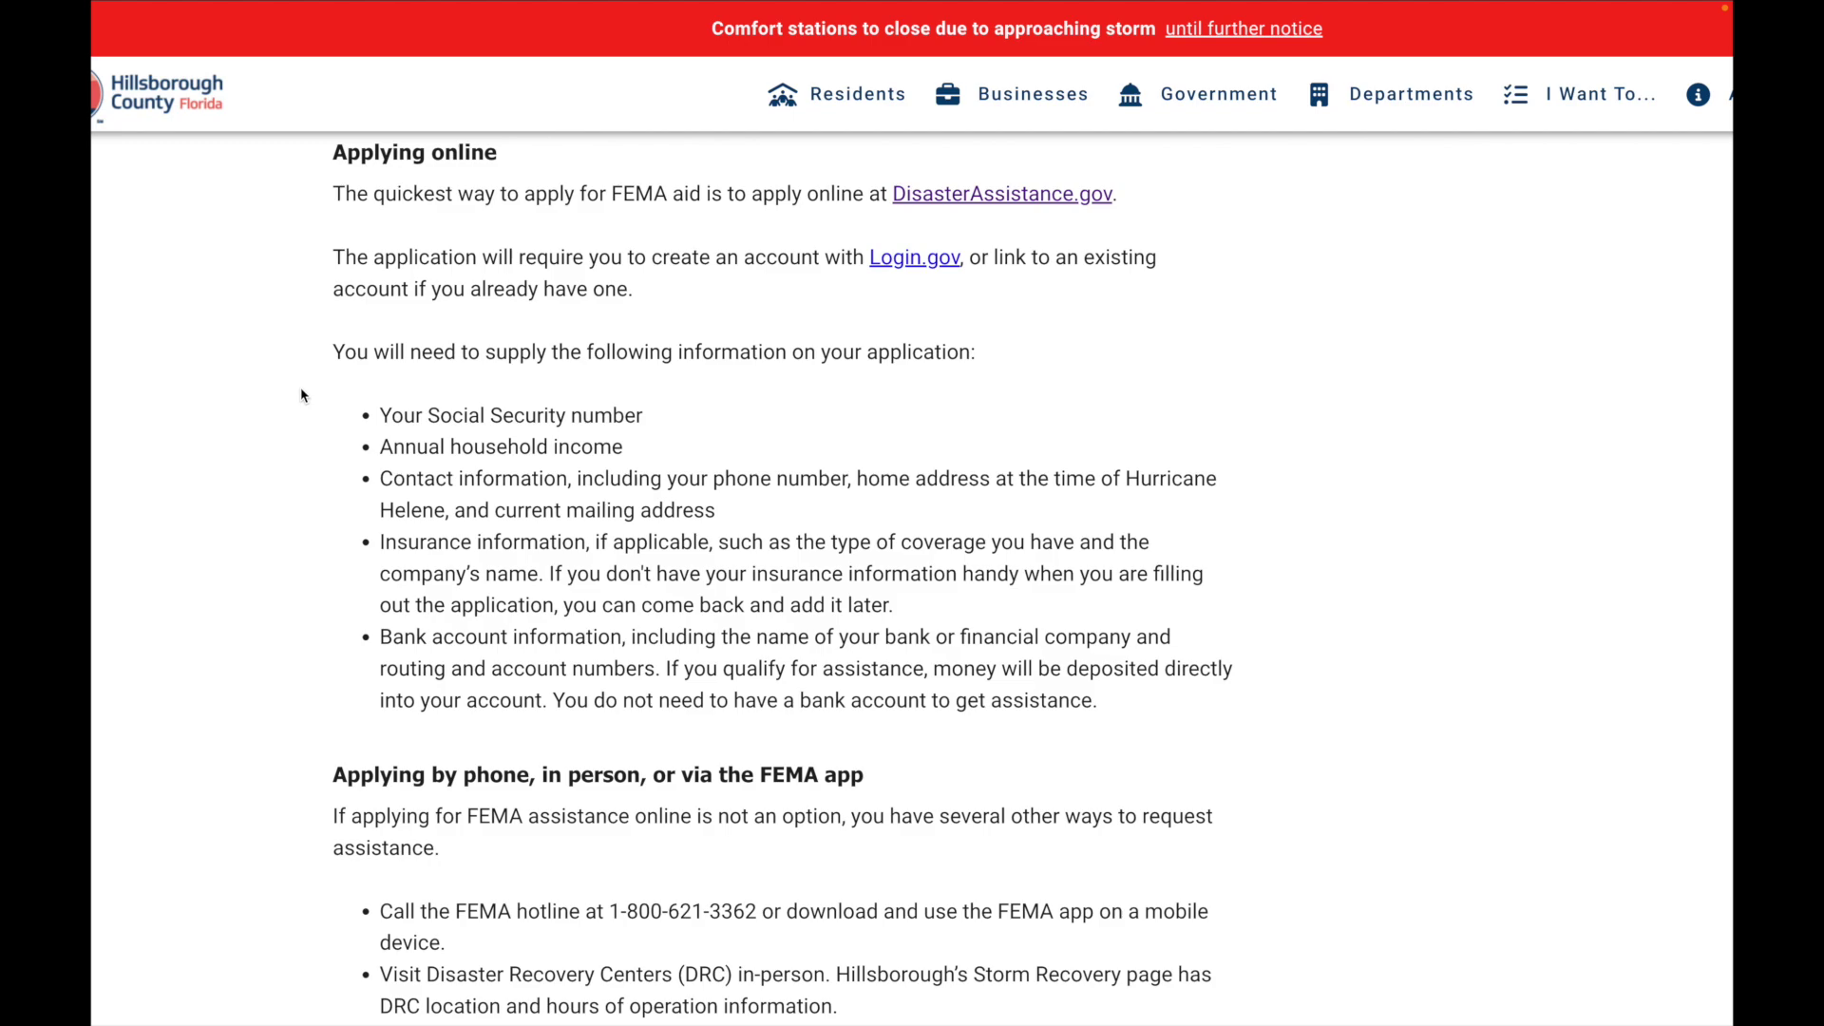
{"action": "left_click_drag", "start_coordinate": [340, 403], "coordinate": [1202, 703]}
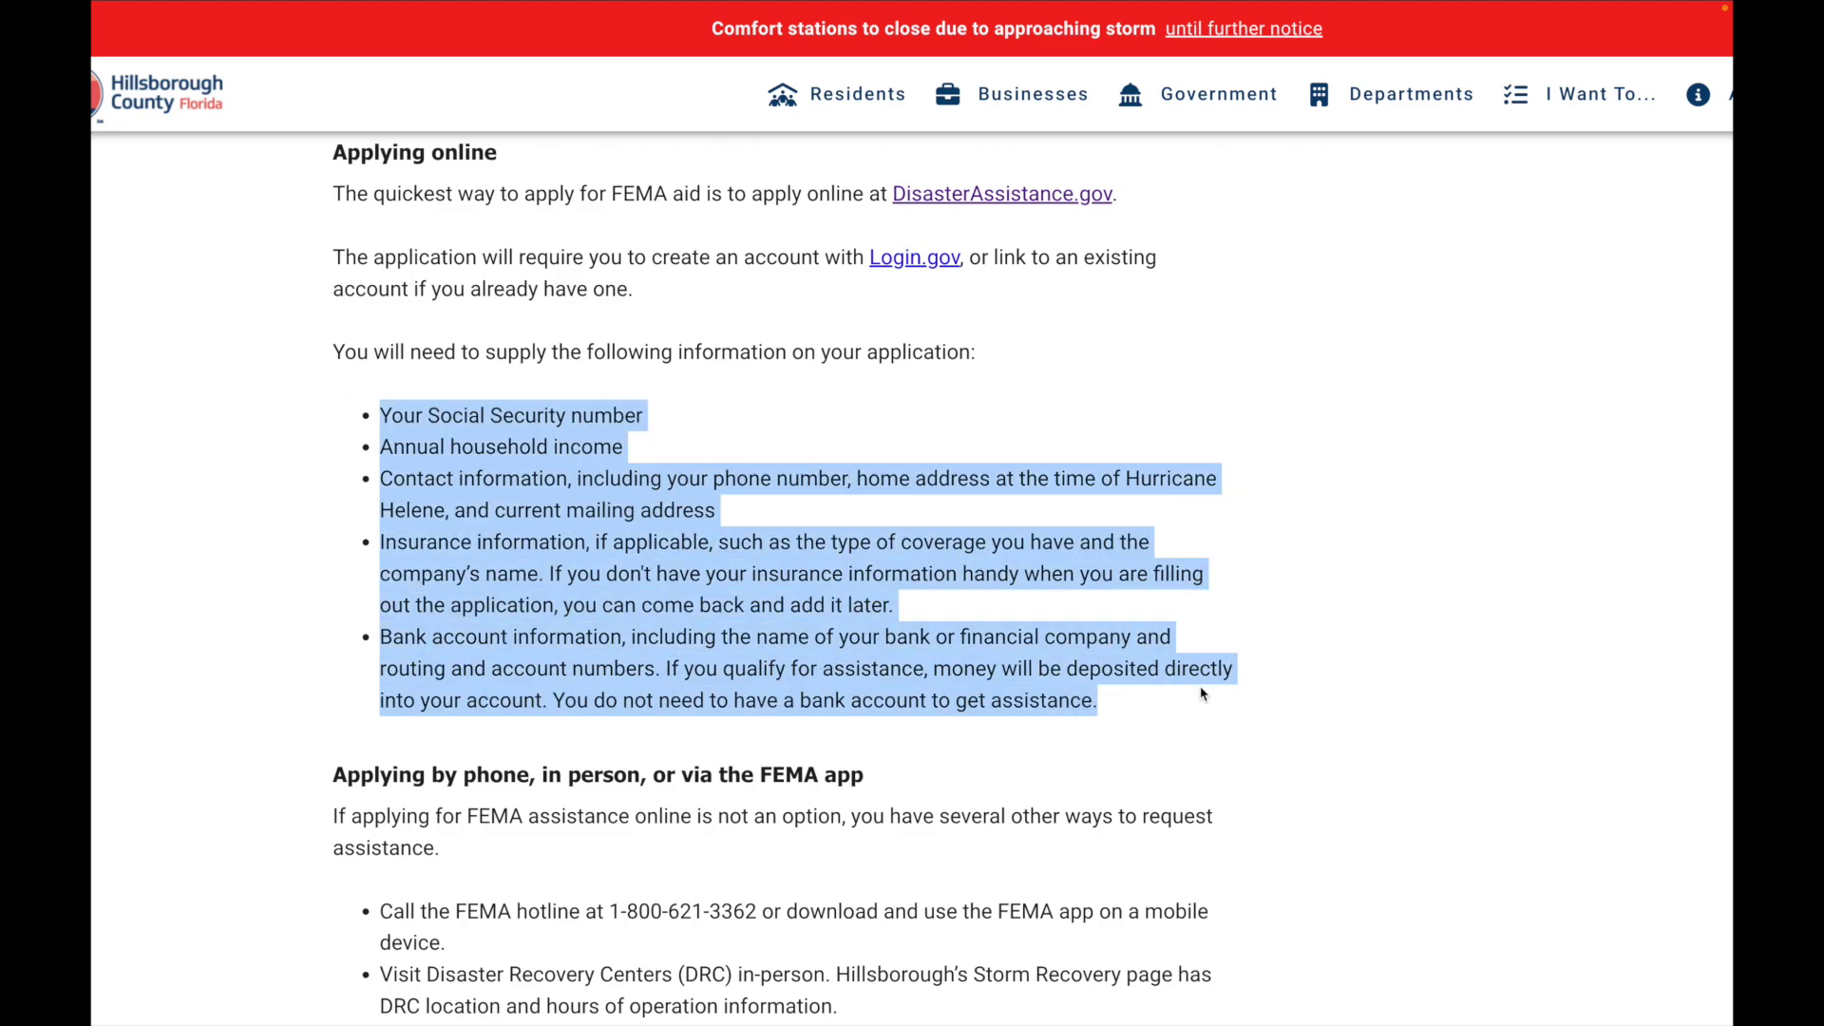
{"action": "scroll", "coordinate": [1202, 703], "scroll_direction": "up", "scroll_amount": 5}
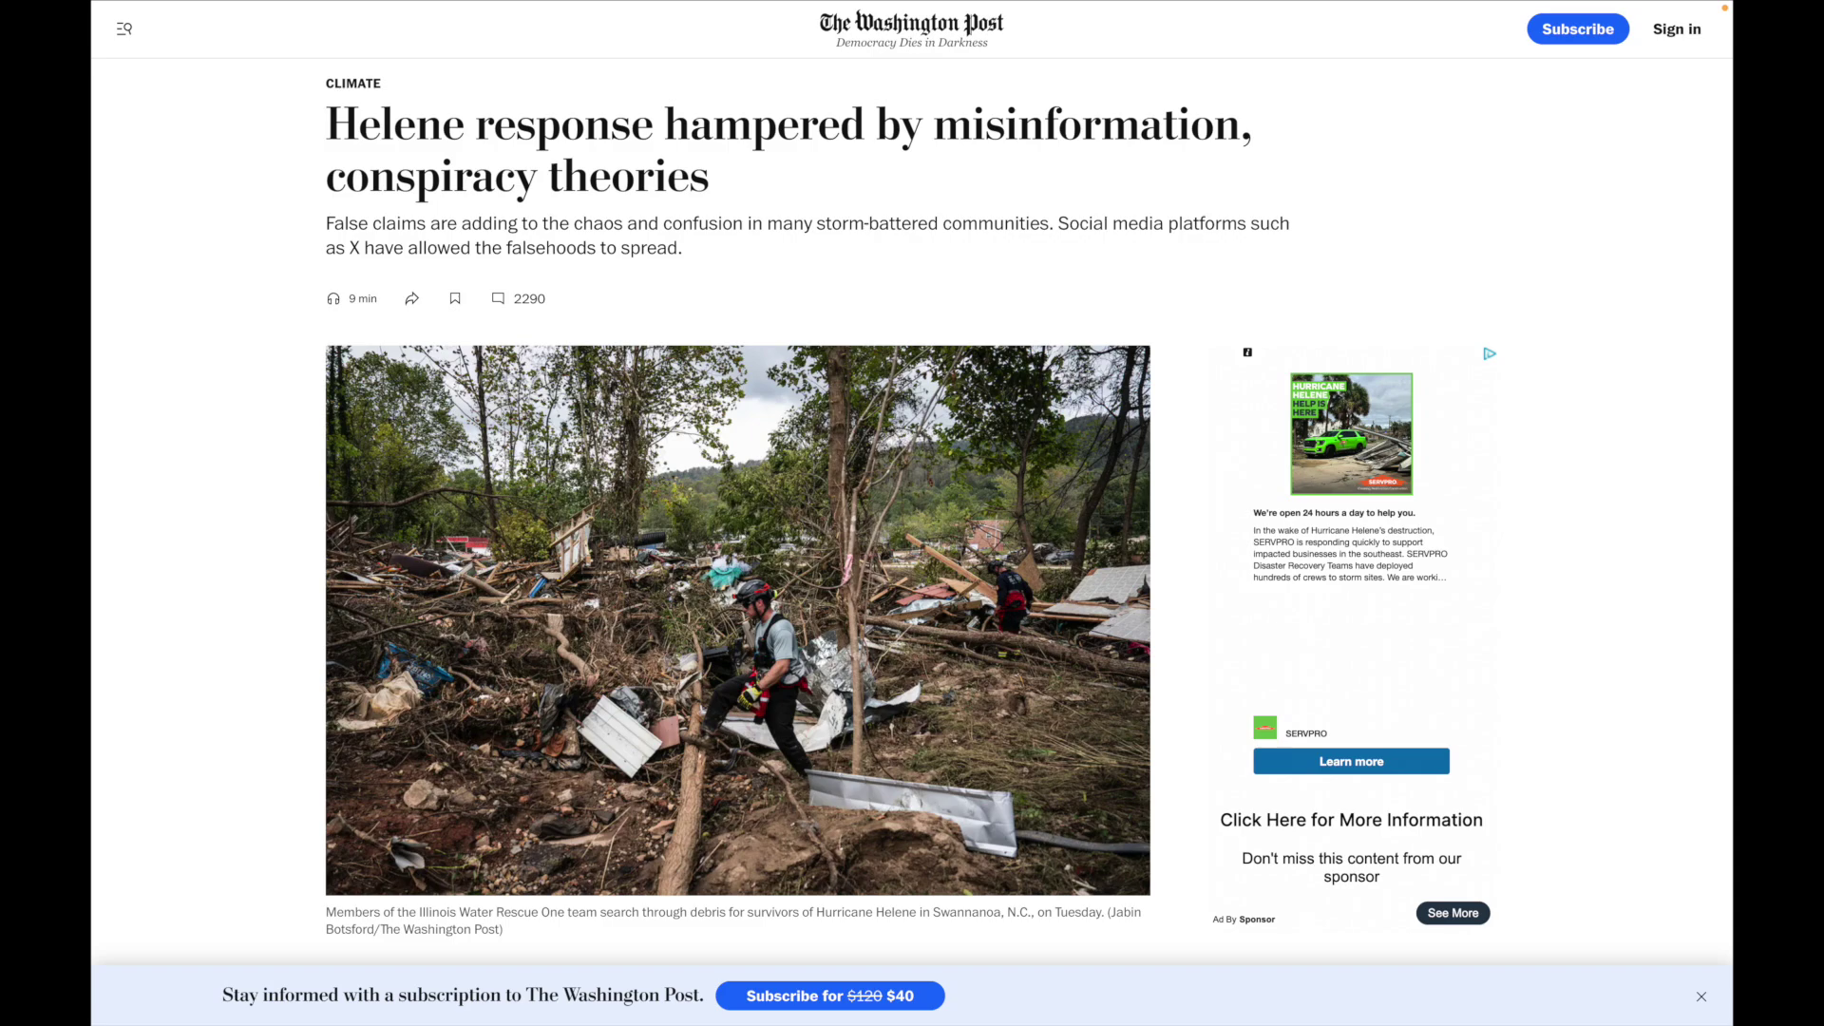
Step: Read through the Washington Post article on Helene misinformation and FEMA's account of its Hurricane Helene response
{"action": "scroll", "coordinate": [224, 422], "scroll_direction": "down", "scroll_amount": 13}
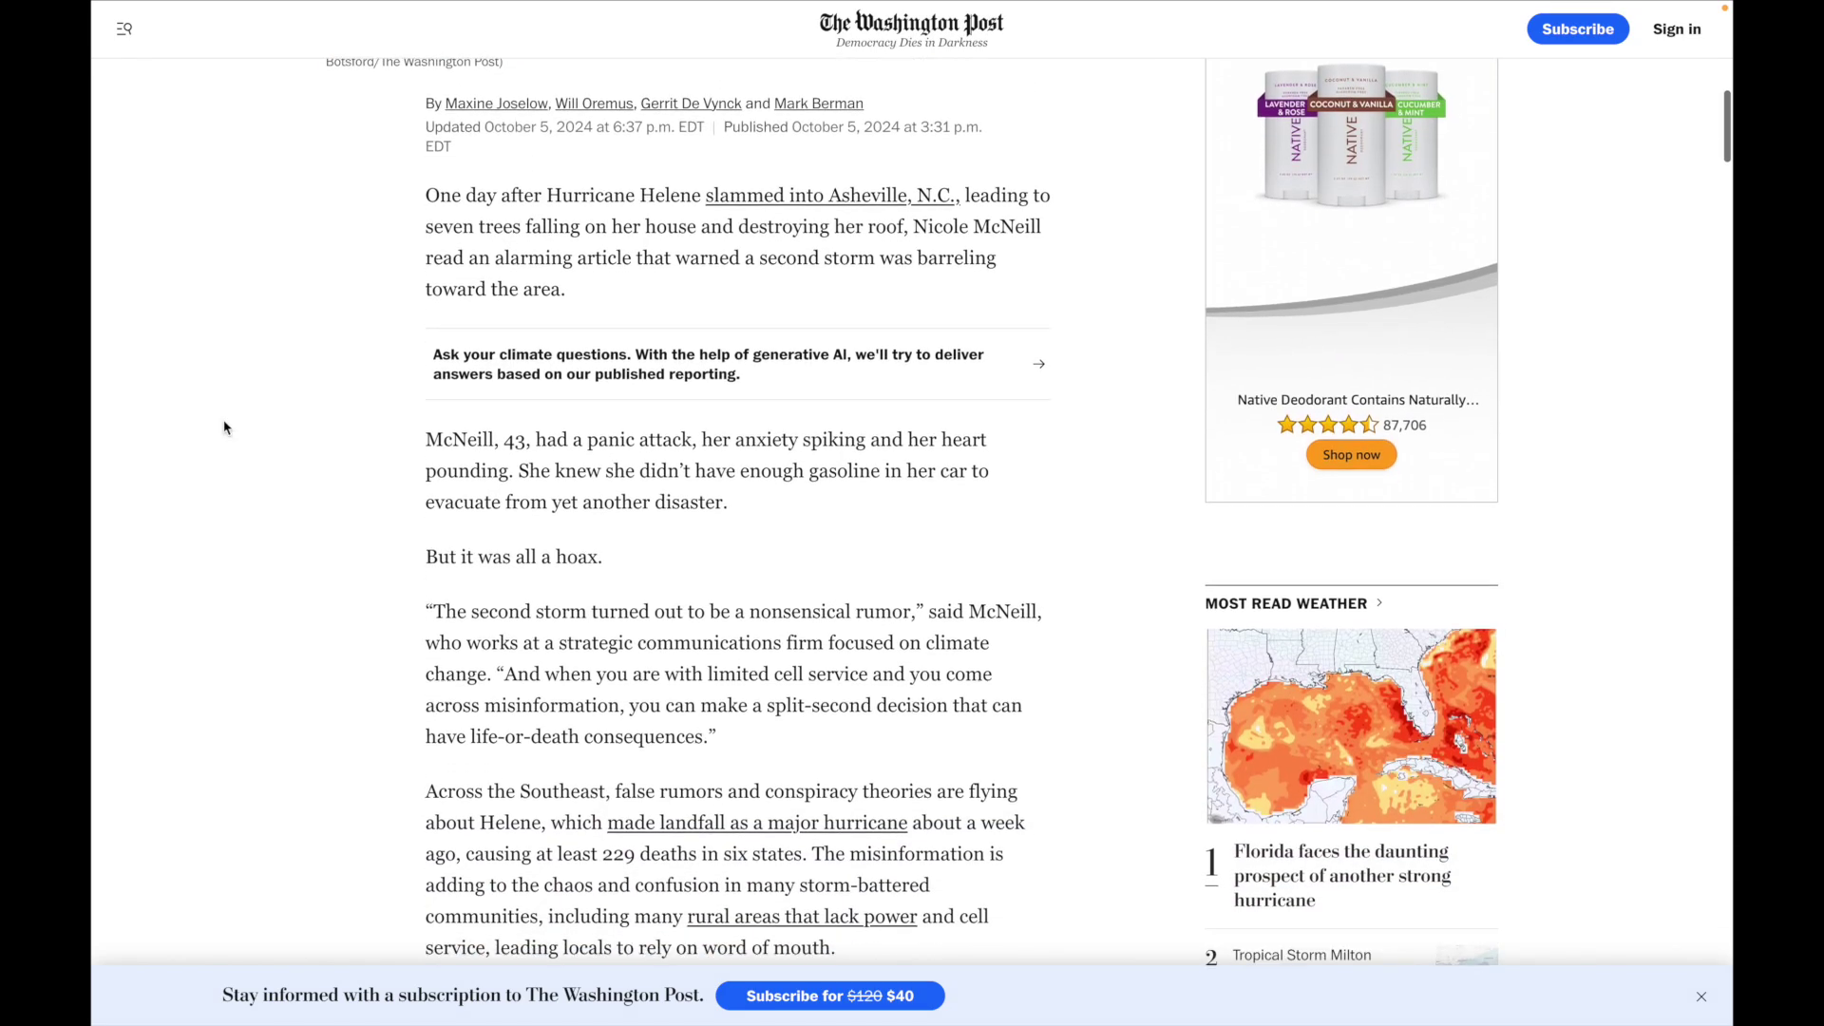
{"action": "scroll", "coordinate": [224, 428], "scroll_direction": "down", "scroll_amount": 7}
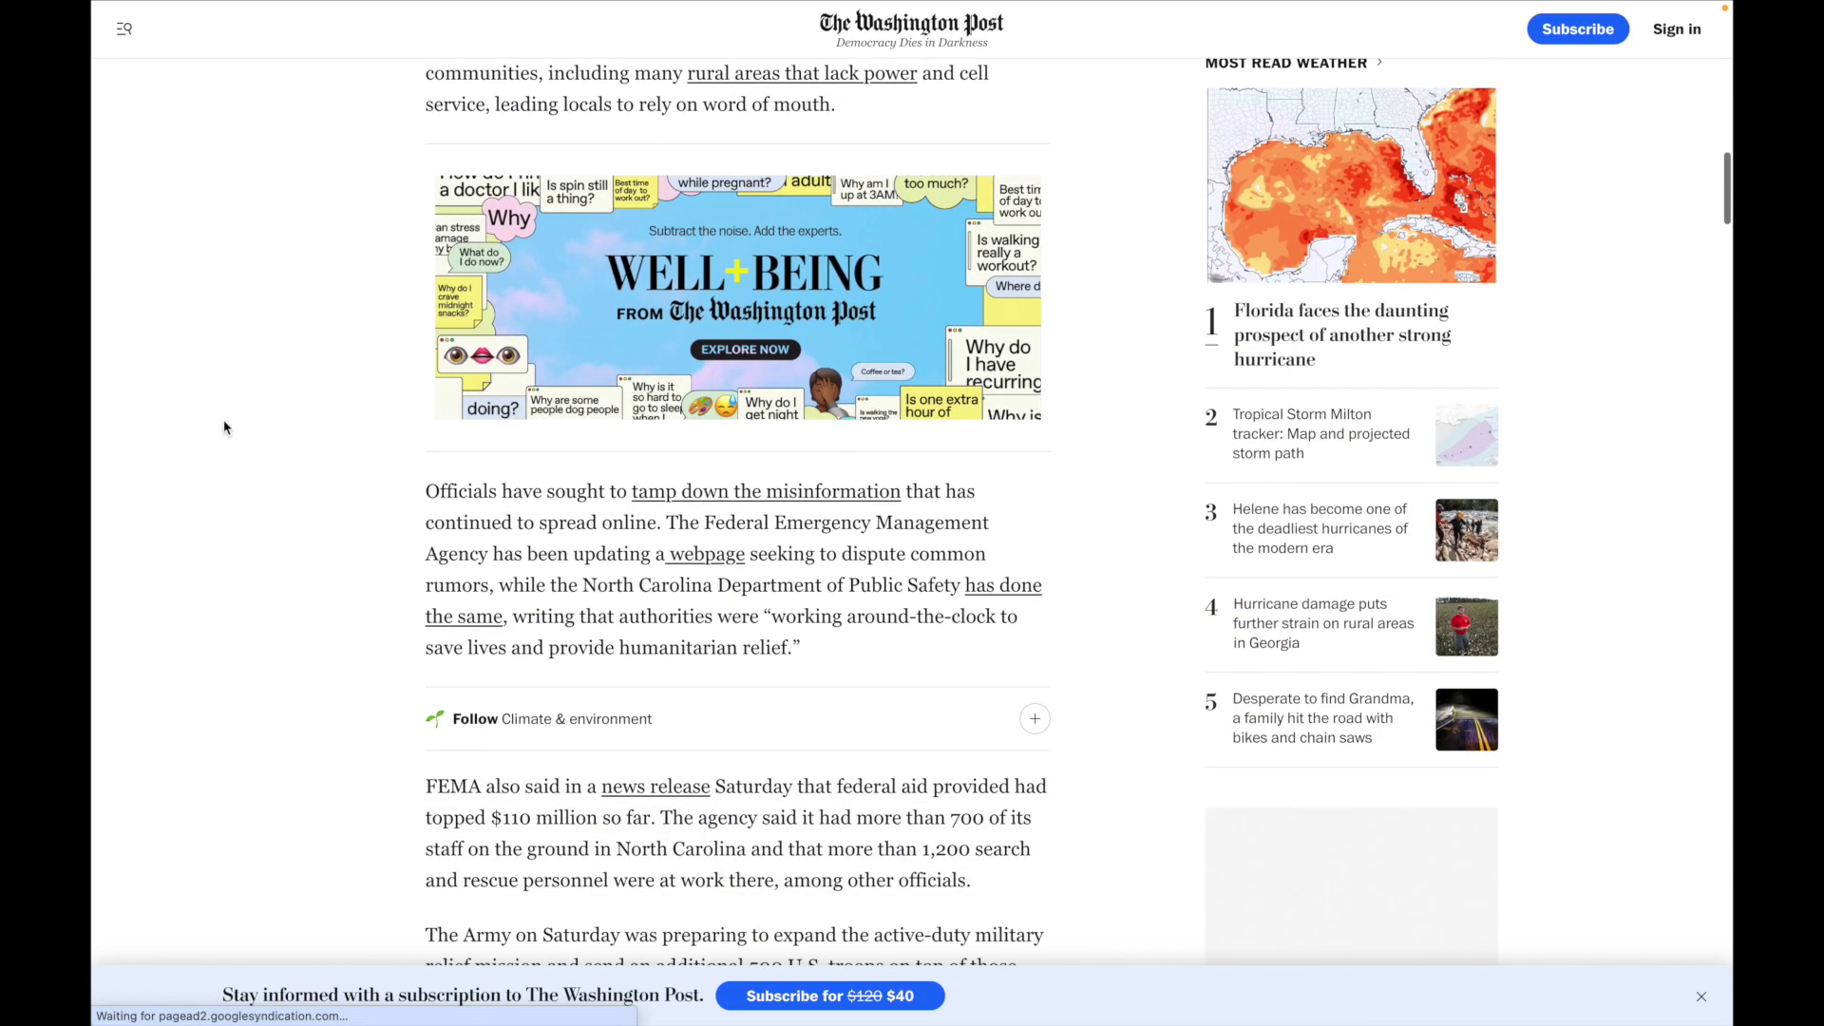
{"action": "scroll", "coordinate": [225, 427], "scroll_direction": "down", "scroll_amount": 8}
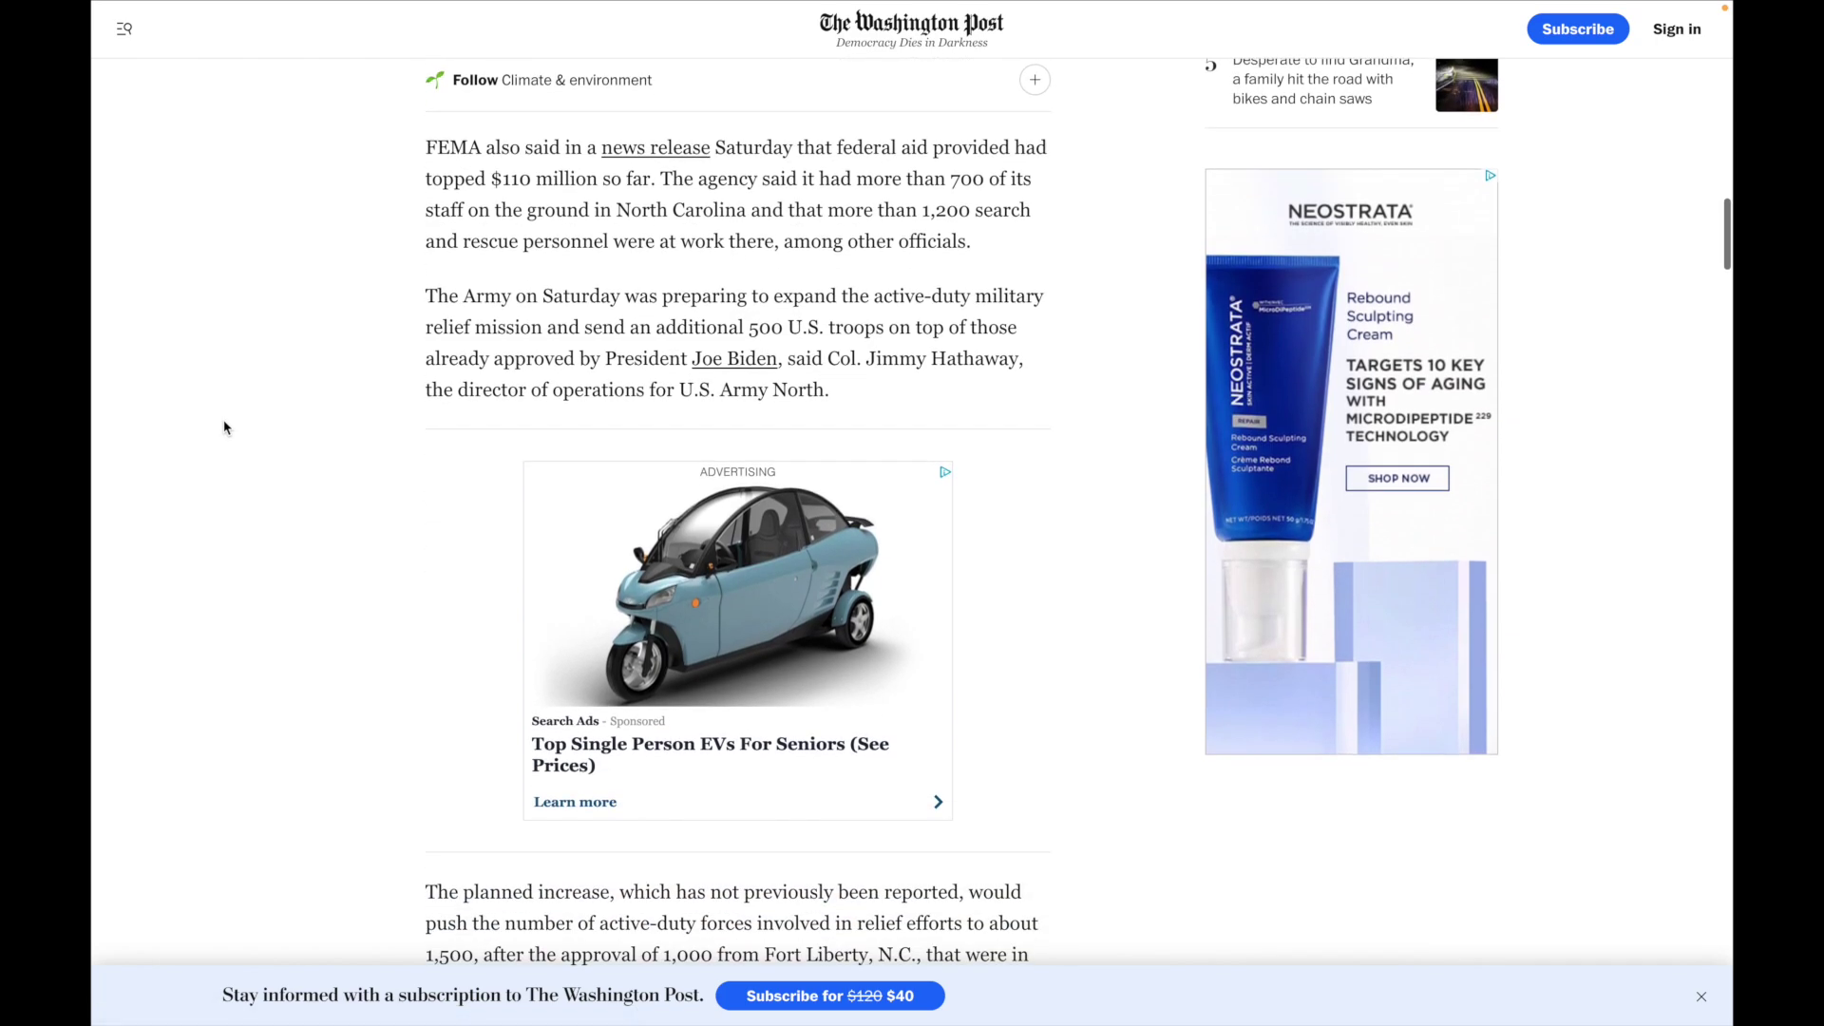
{"action": "scroll", "coordinate": [225, 428], "scroll_direction": "down", "scroll_amount": 7}
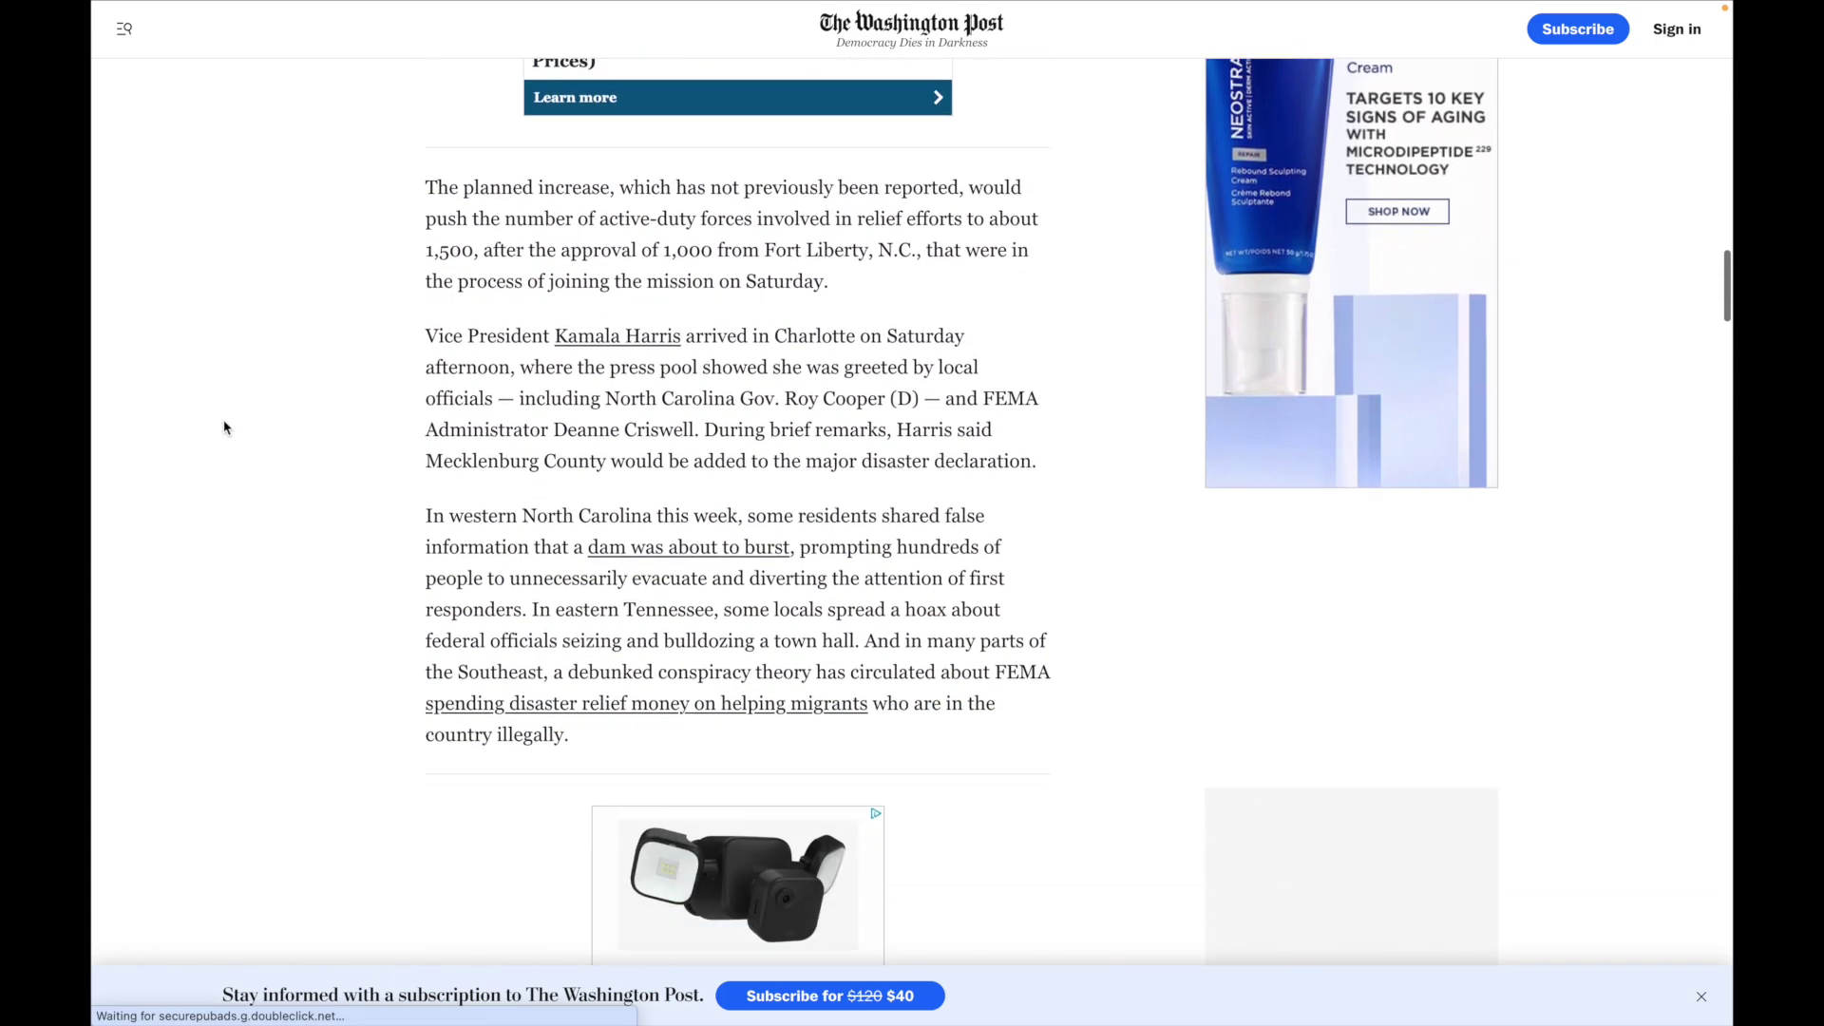
{"action": "scroll", "coordinate": [224, 427], "scroll_direction": "down", "scroll_amount": 2}
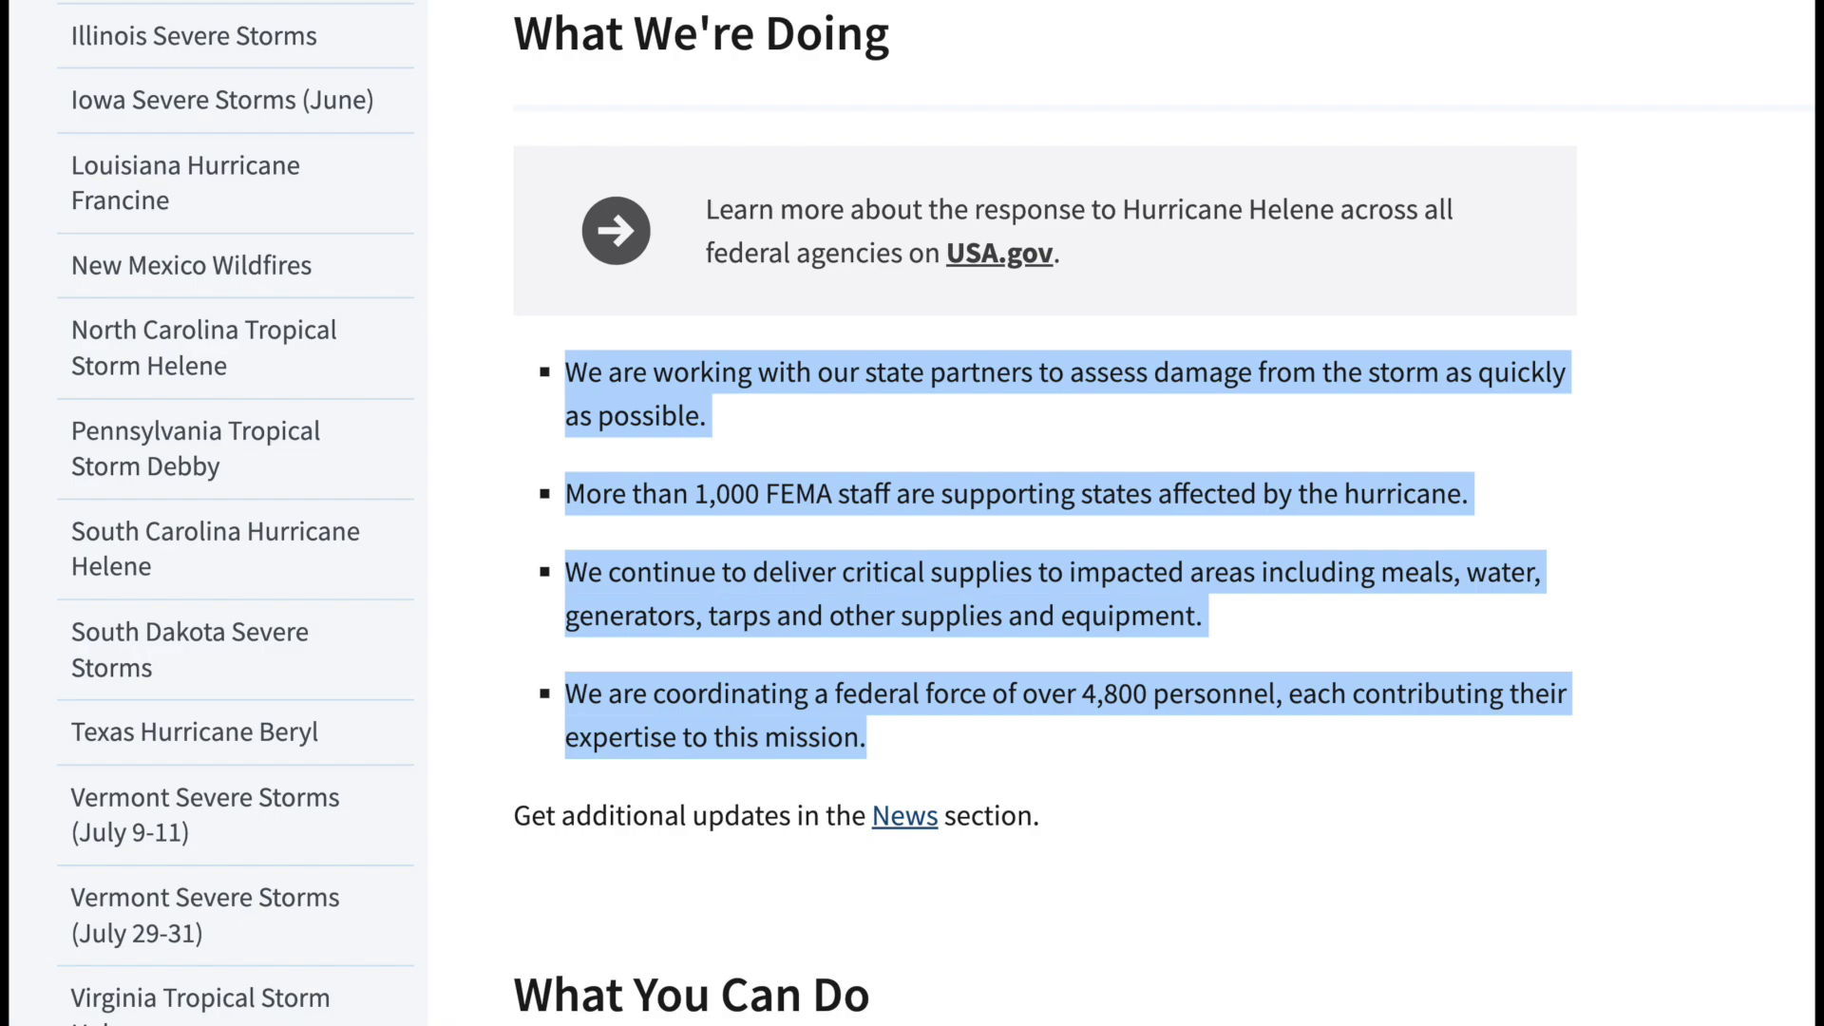
{"action": "scroll", "coordinate": [1045, 513], "scroll_direction": "down", "scroll_amount": 10}
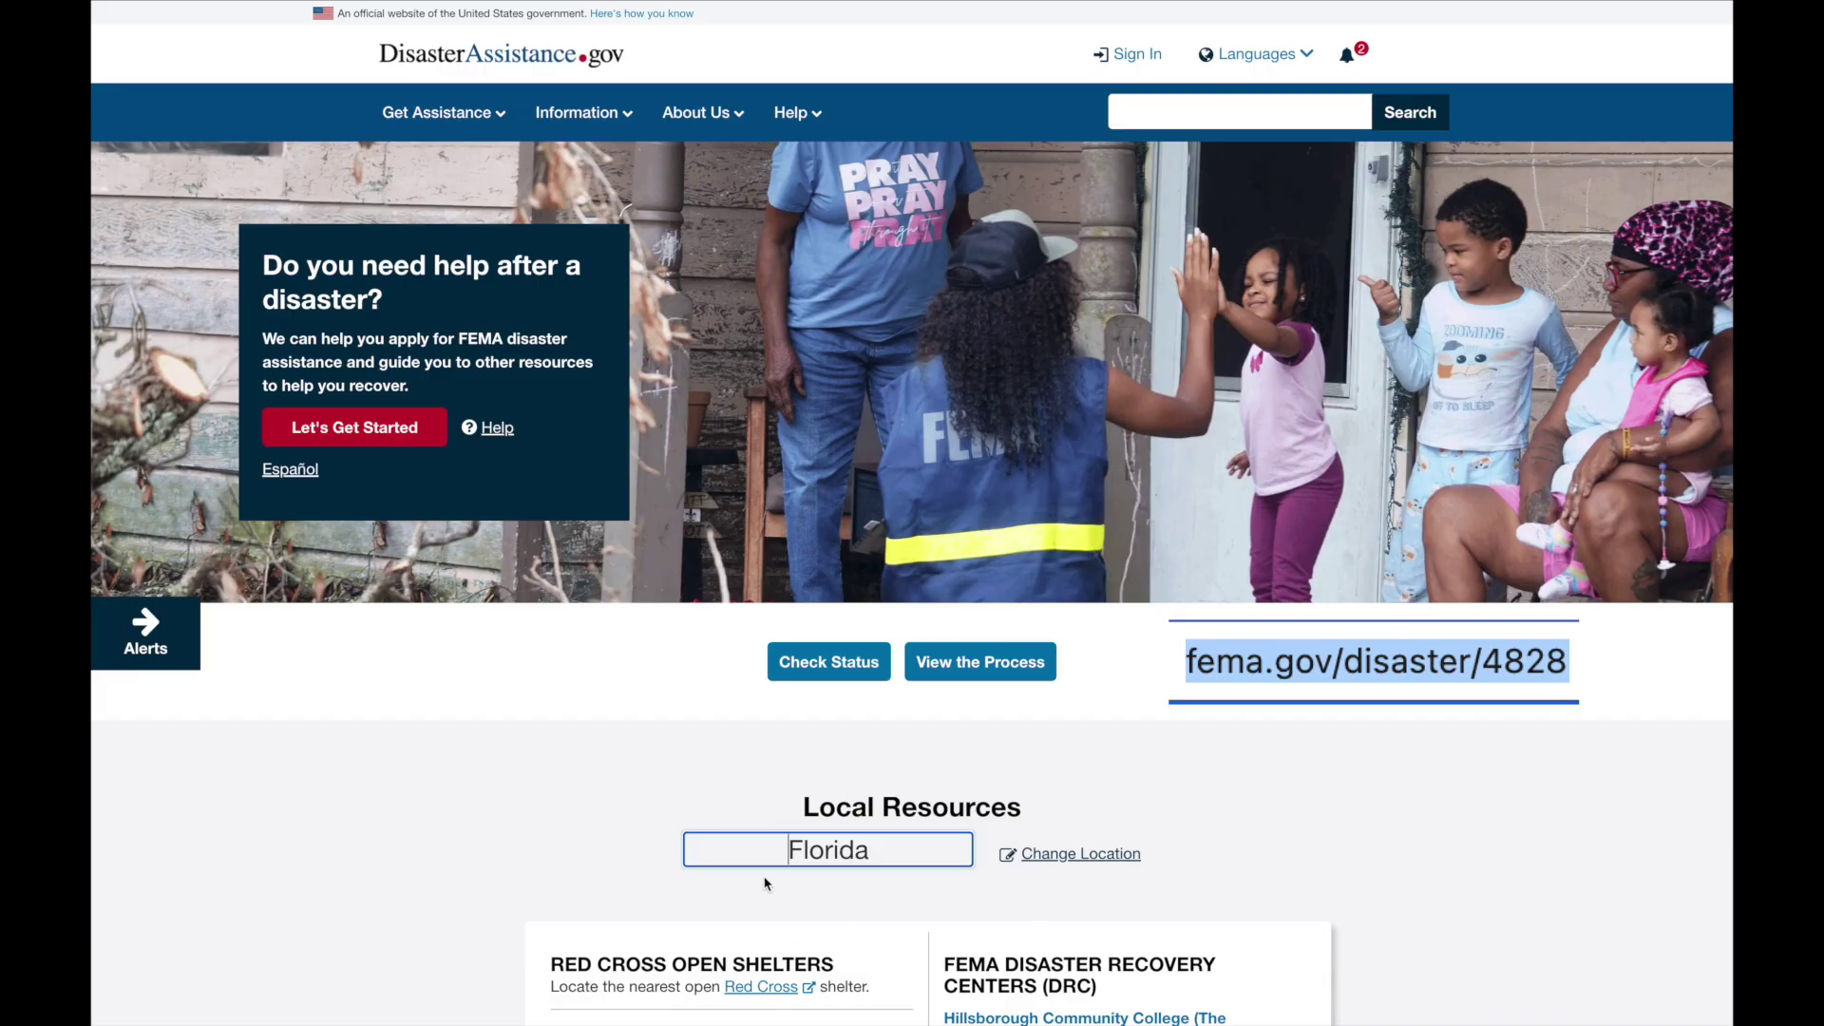
Step: Start a disaster assistance application on DisasterAssistance.gov and submit the reCAPTCHA check
{"action": "left_click", "coordinate": [351, 429]}
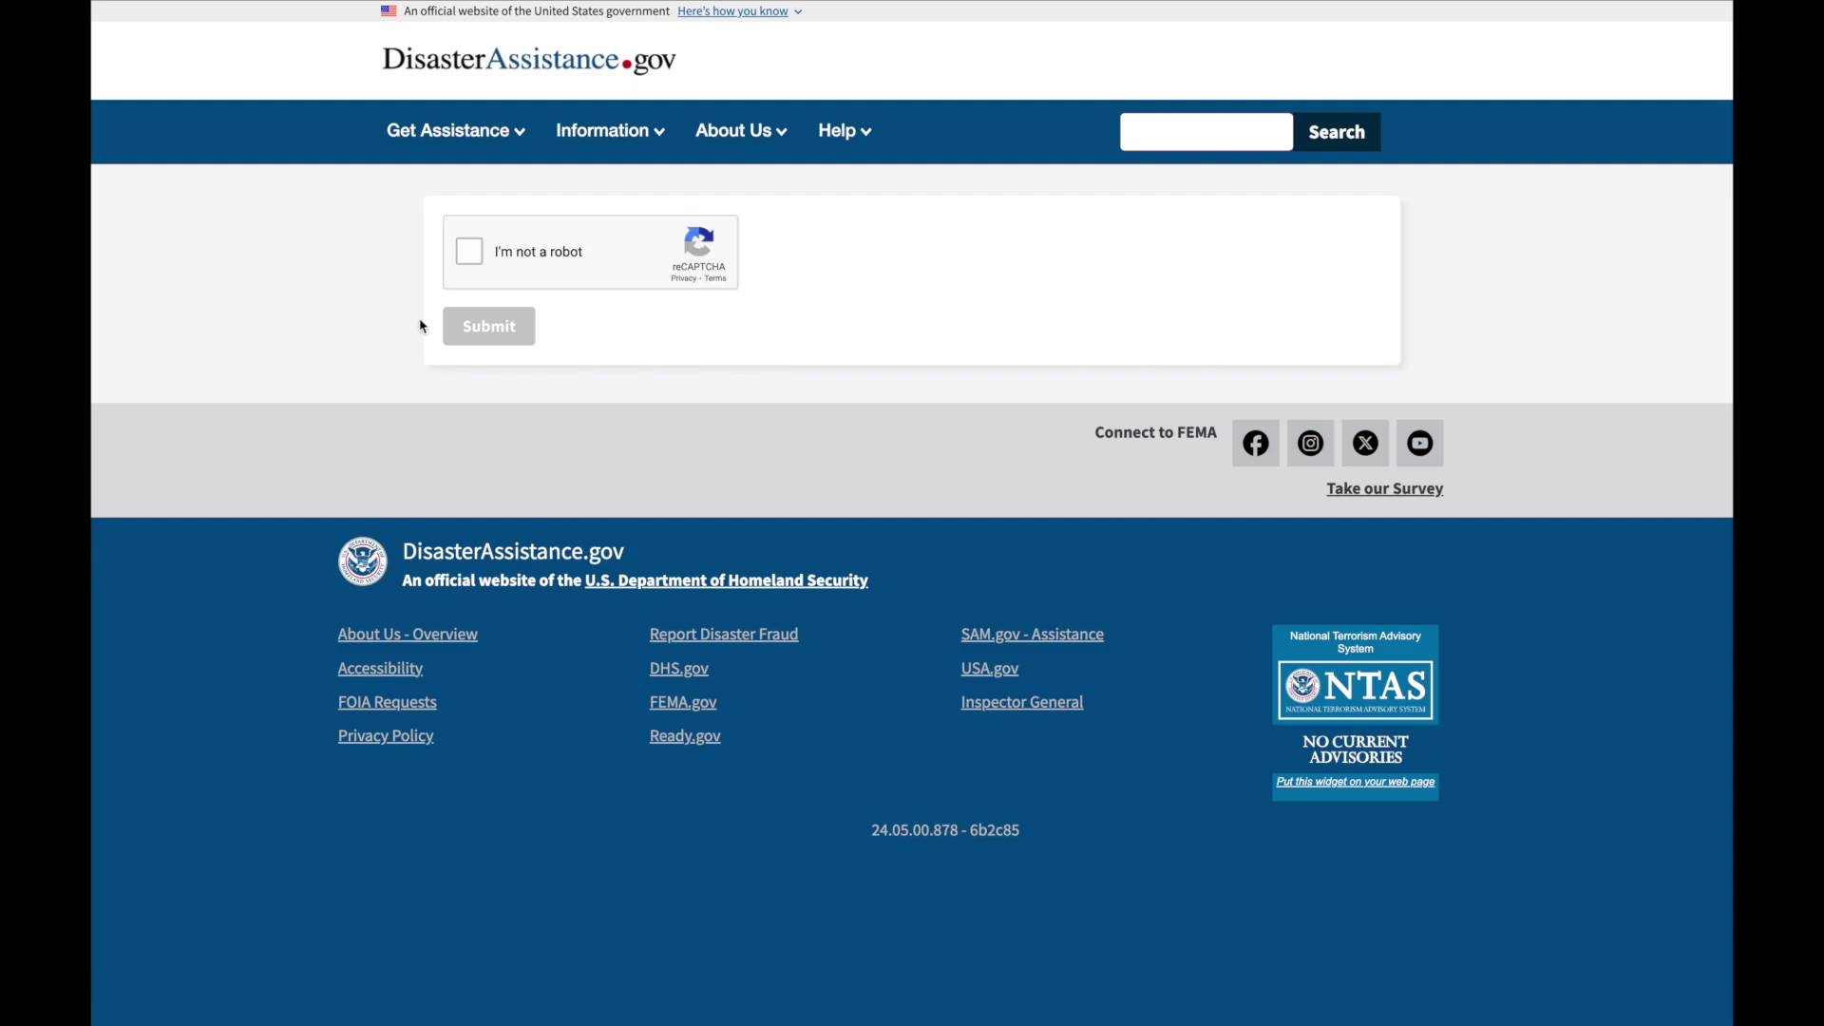
{"action": "left_click", "coordinate": [469, 250]}
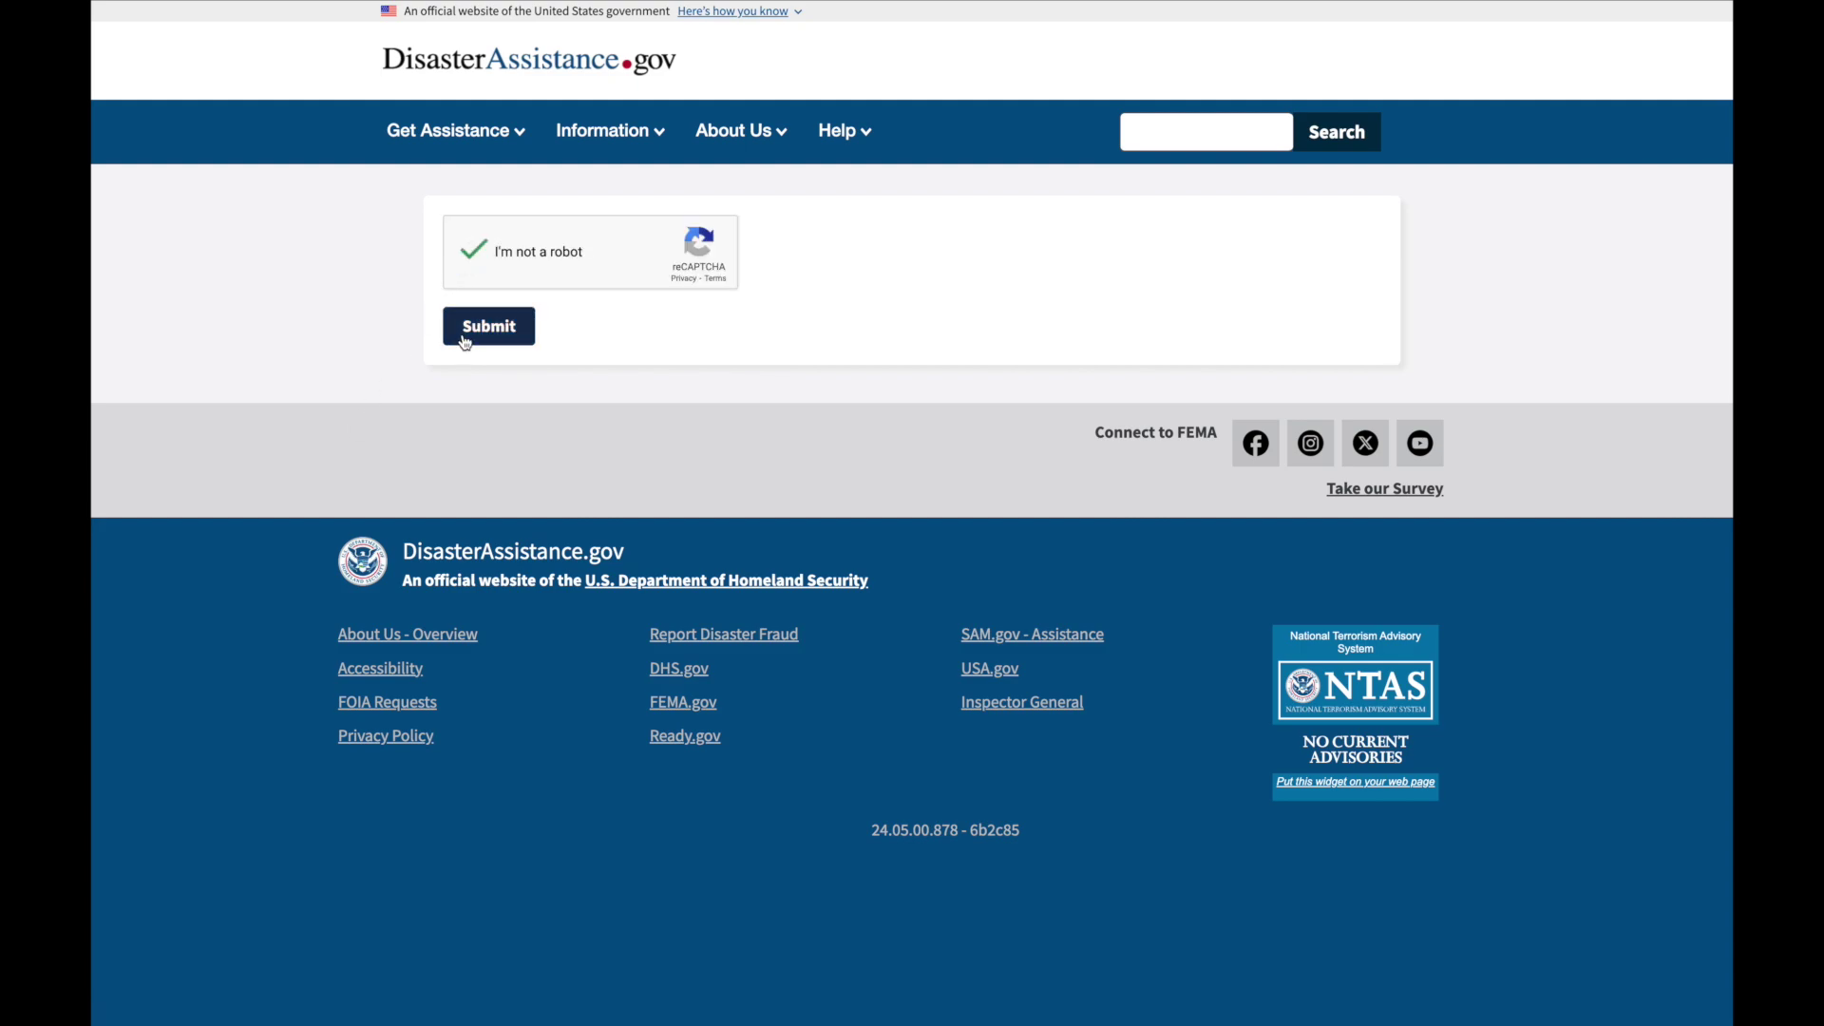
{"action": "left_click", "coordinate": [466, 337]}
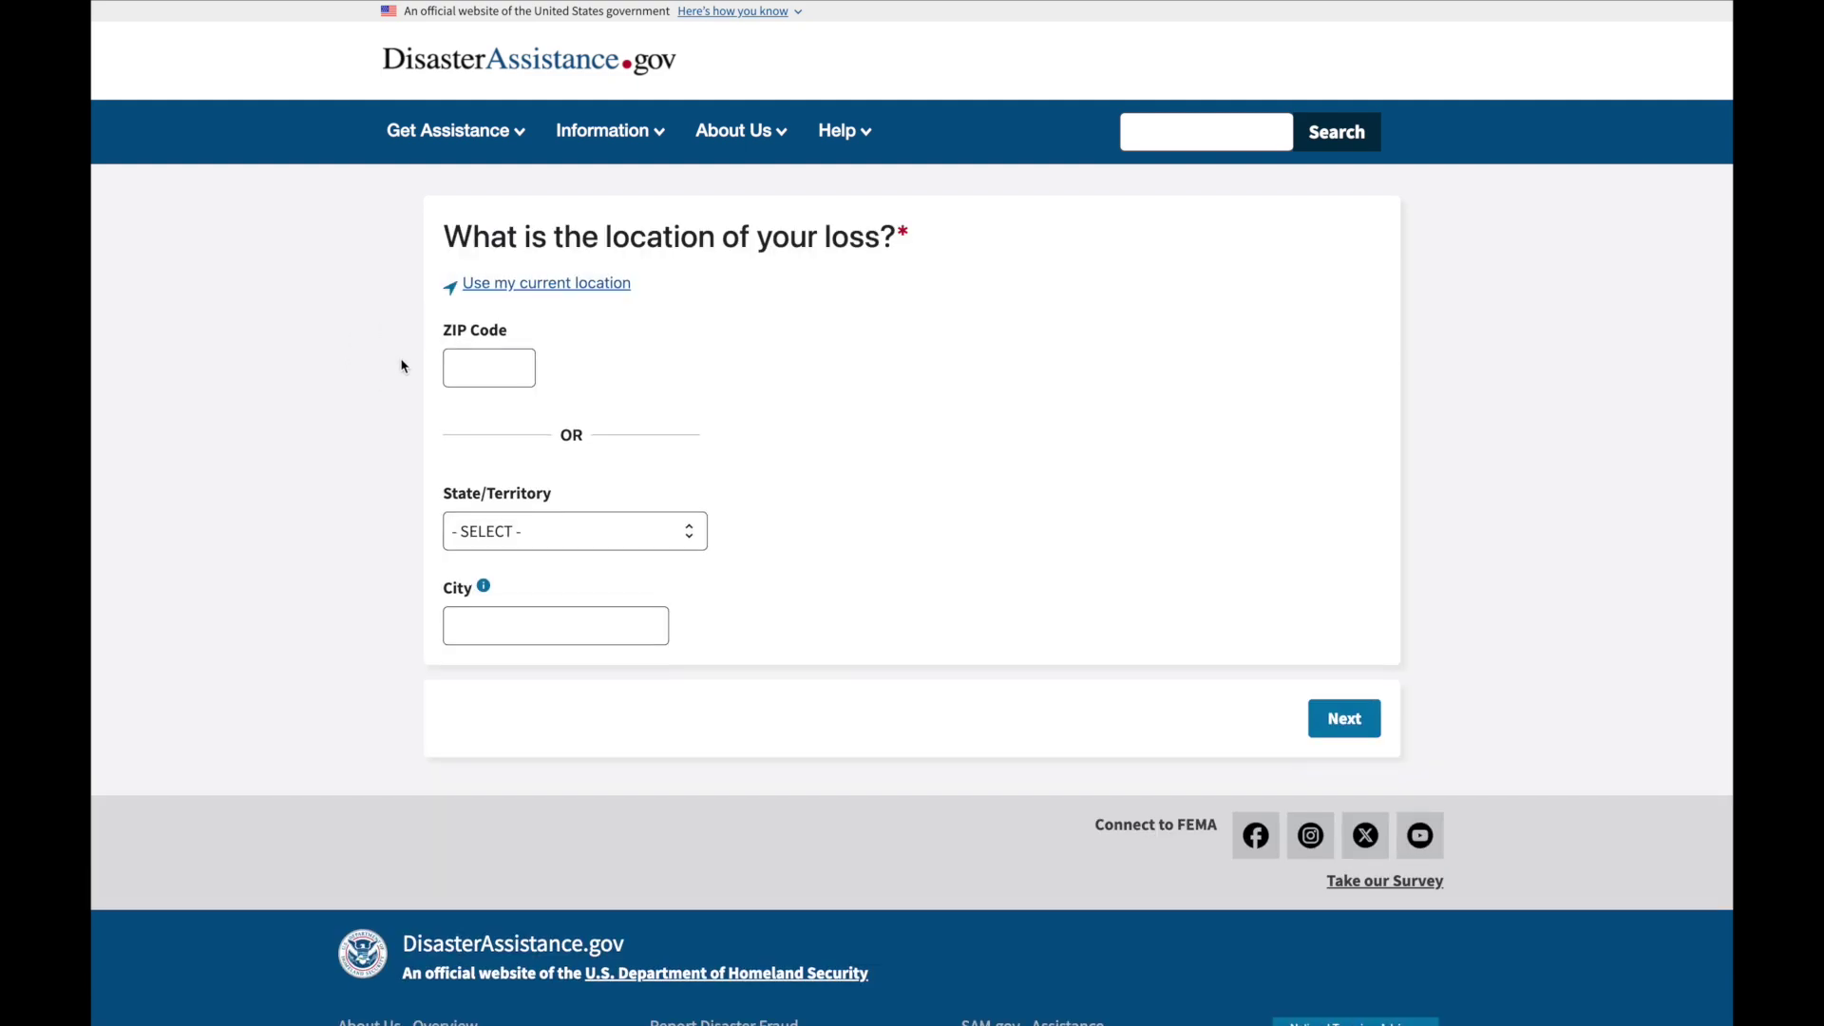
Step: Fill in the location of the loss as Tampa, Florida from a saved address and continue
{"action": "left_click", "coordinate": [484, 369]}
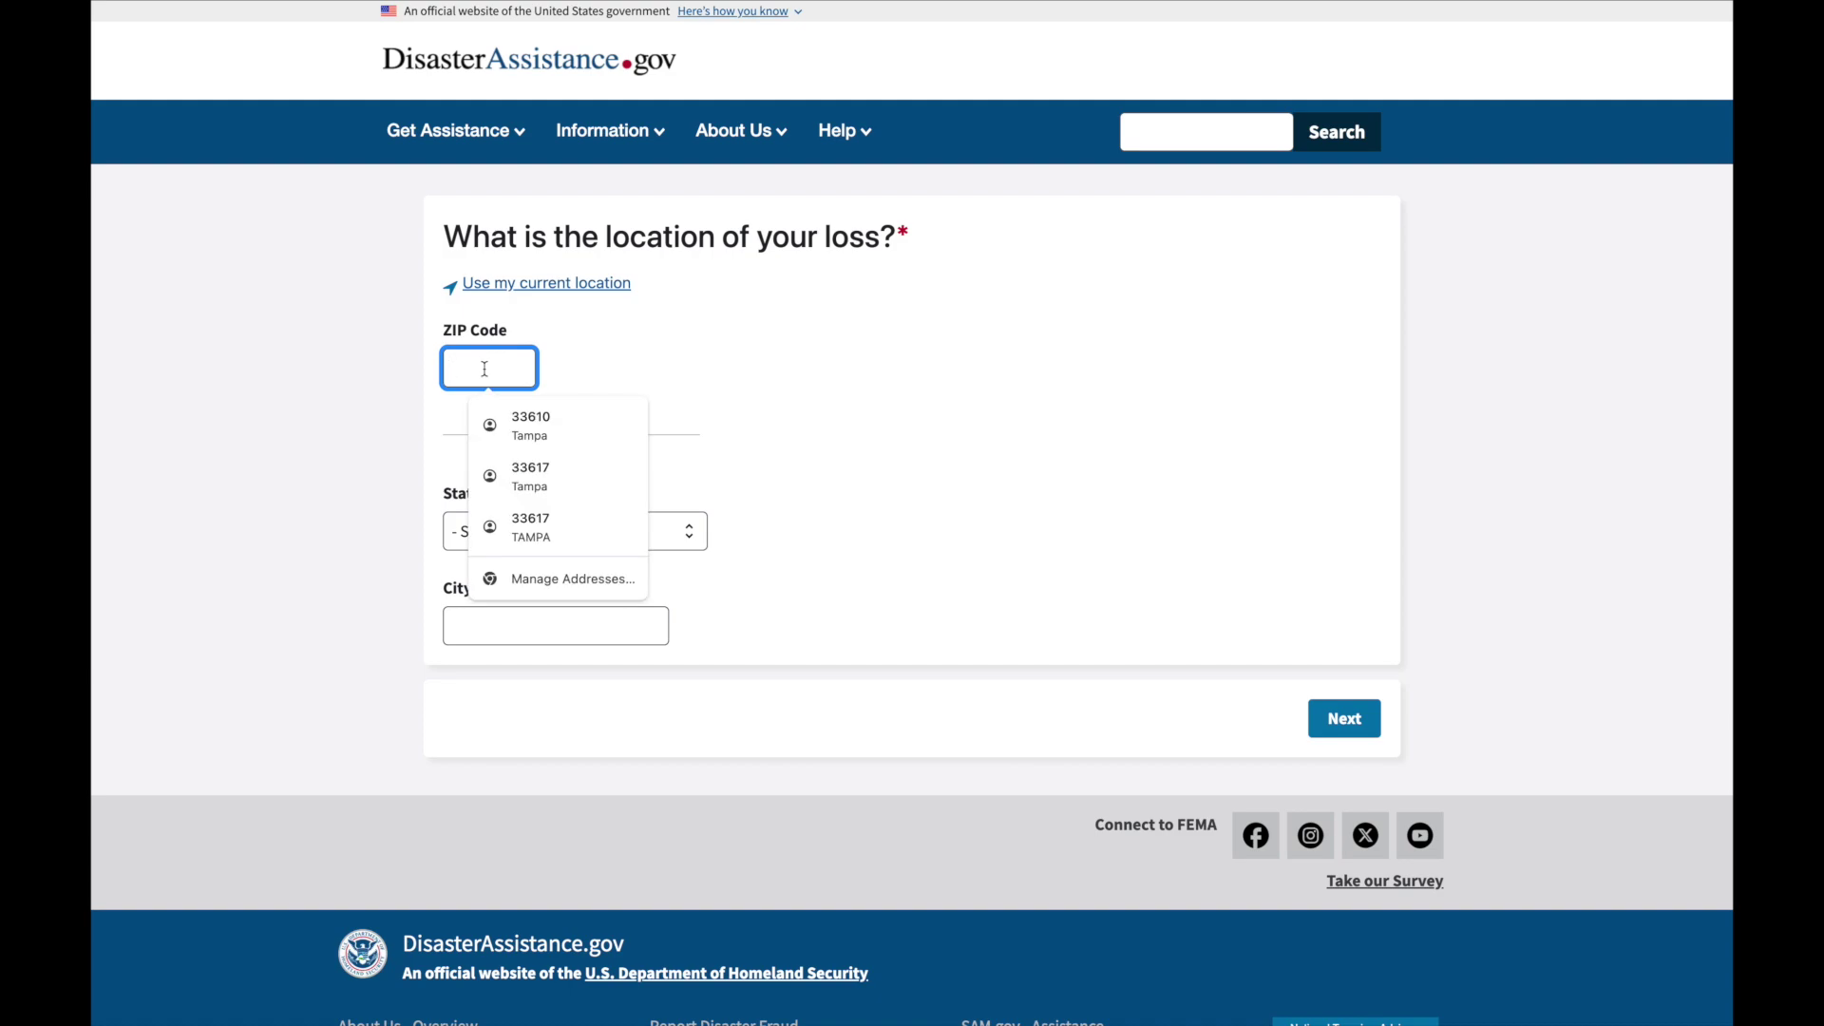
{"action": "left_click", "coordinate": [540, 475]}
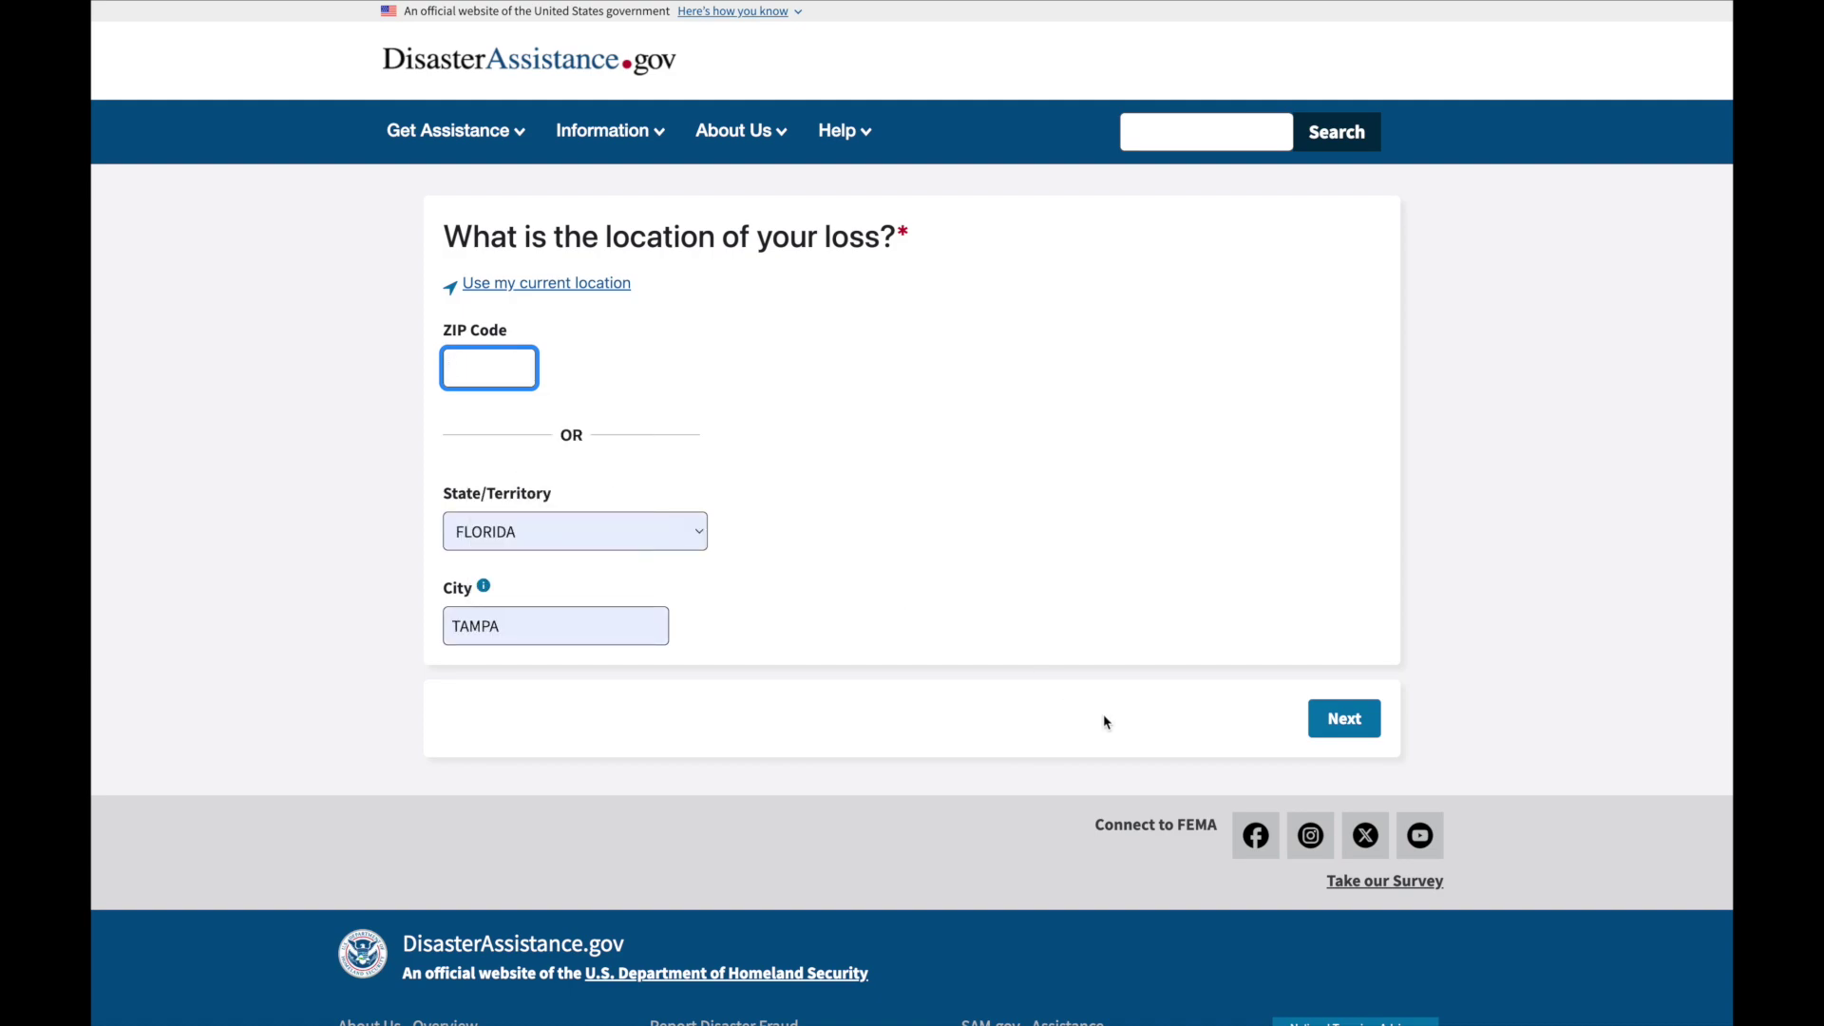
{"action": "left_click", "coordinate": [1350, 731]}
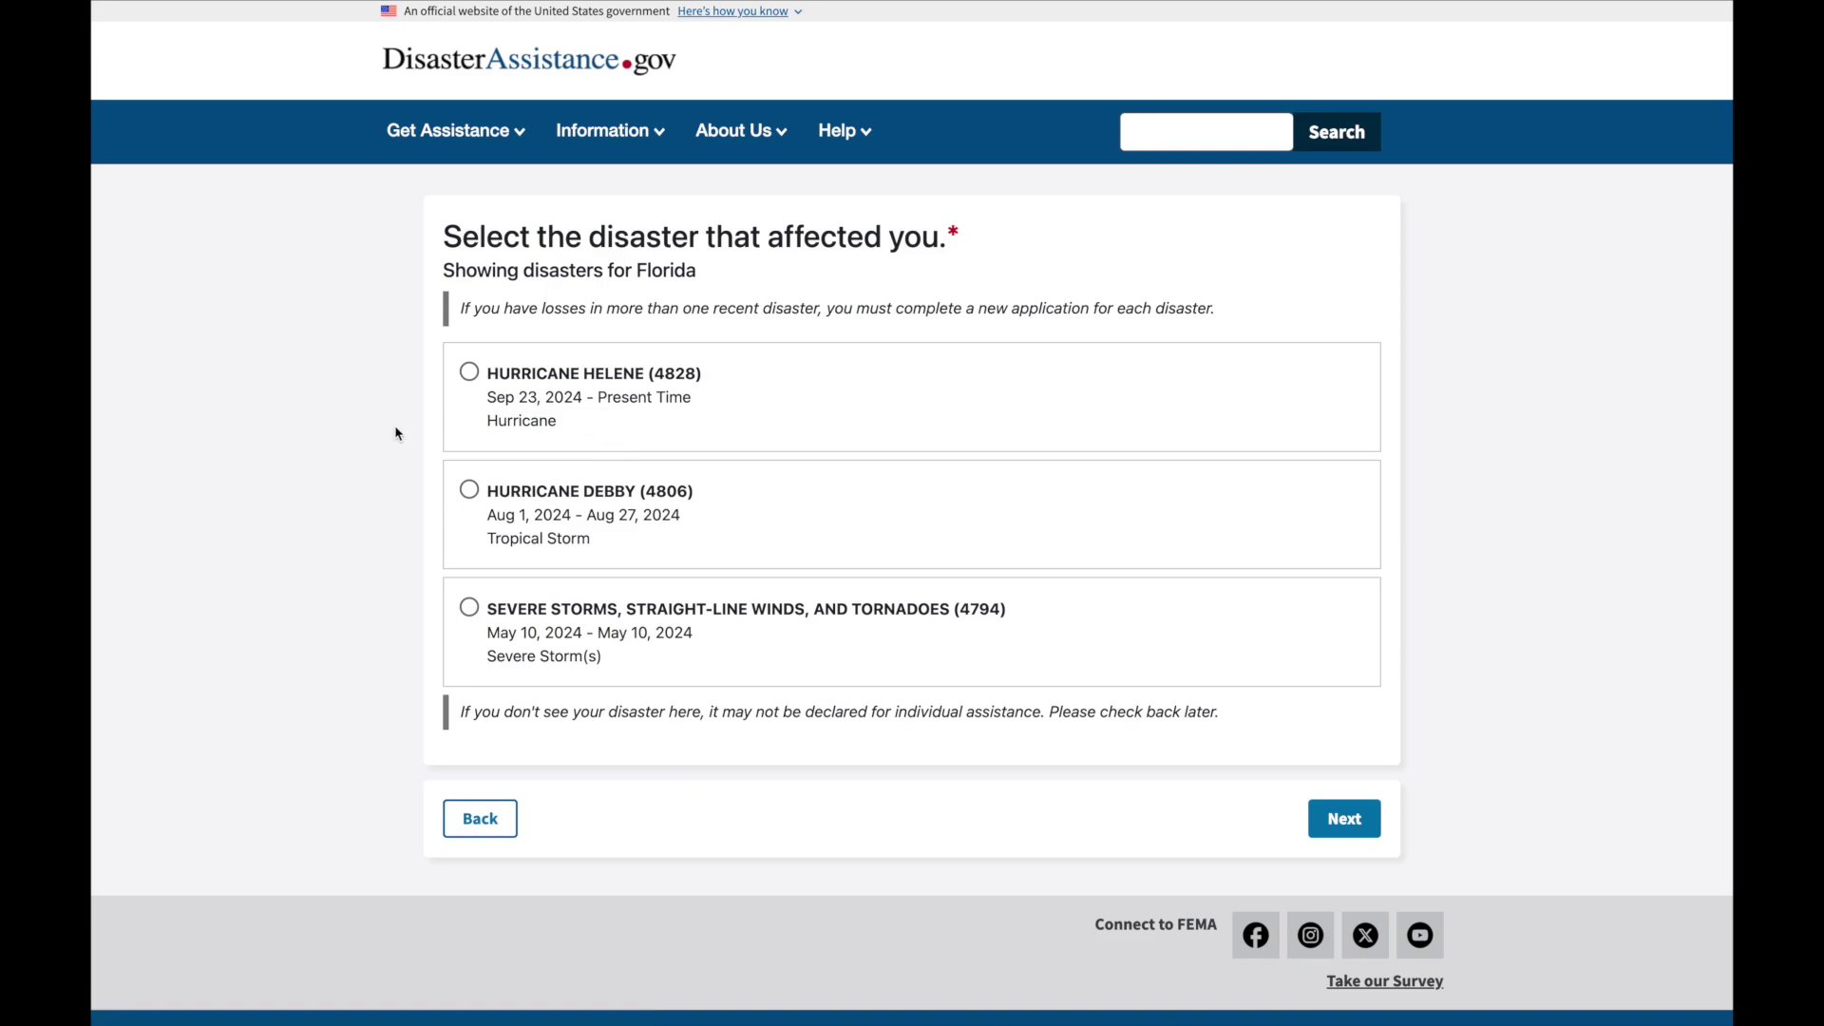
Step: Choose Hurricane Helene (4828) with Hillsborough as the area, and continue past the Individual Assistance overview
{"action": "left_click", "coordinate": [469, 374]}
{"action": "left_click", "coordinate": [1334, 834]}
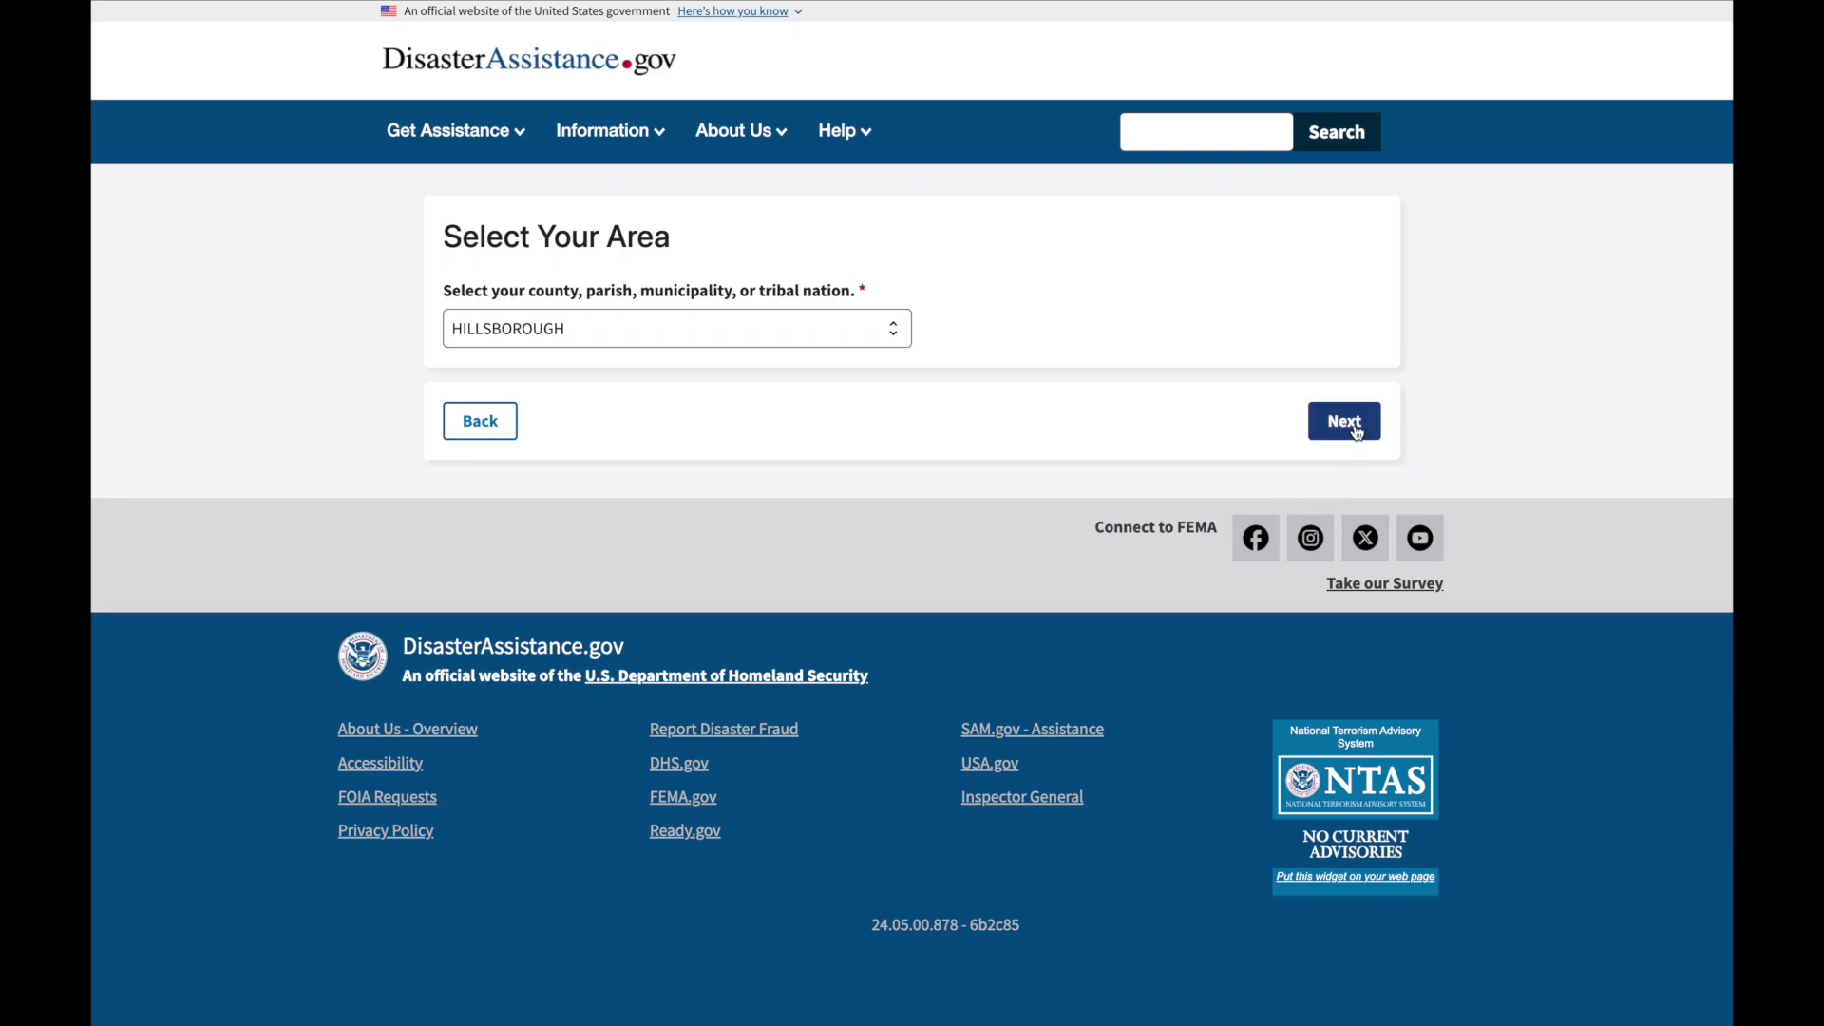
{"action": "left_click", "coordinate": [1356, 435]}
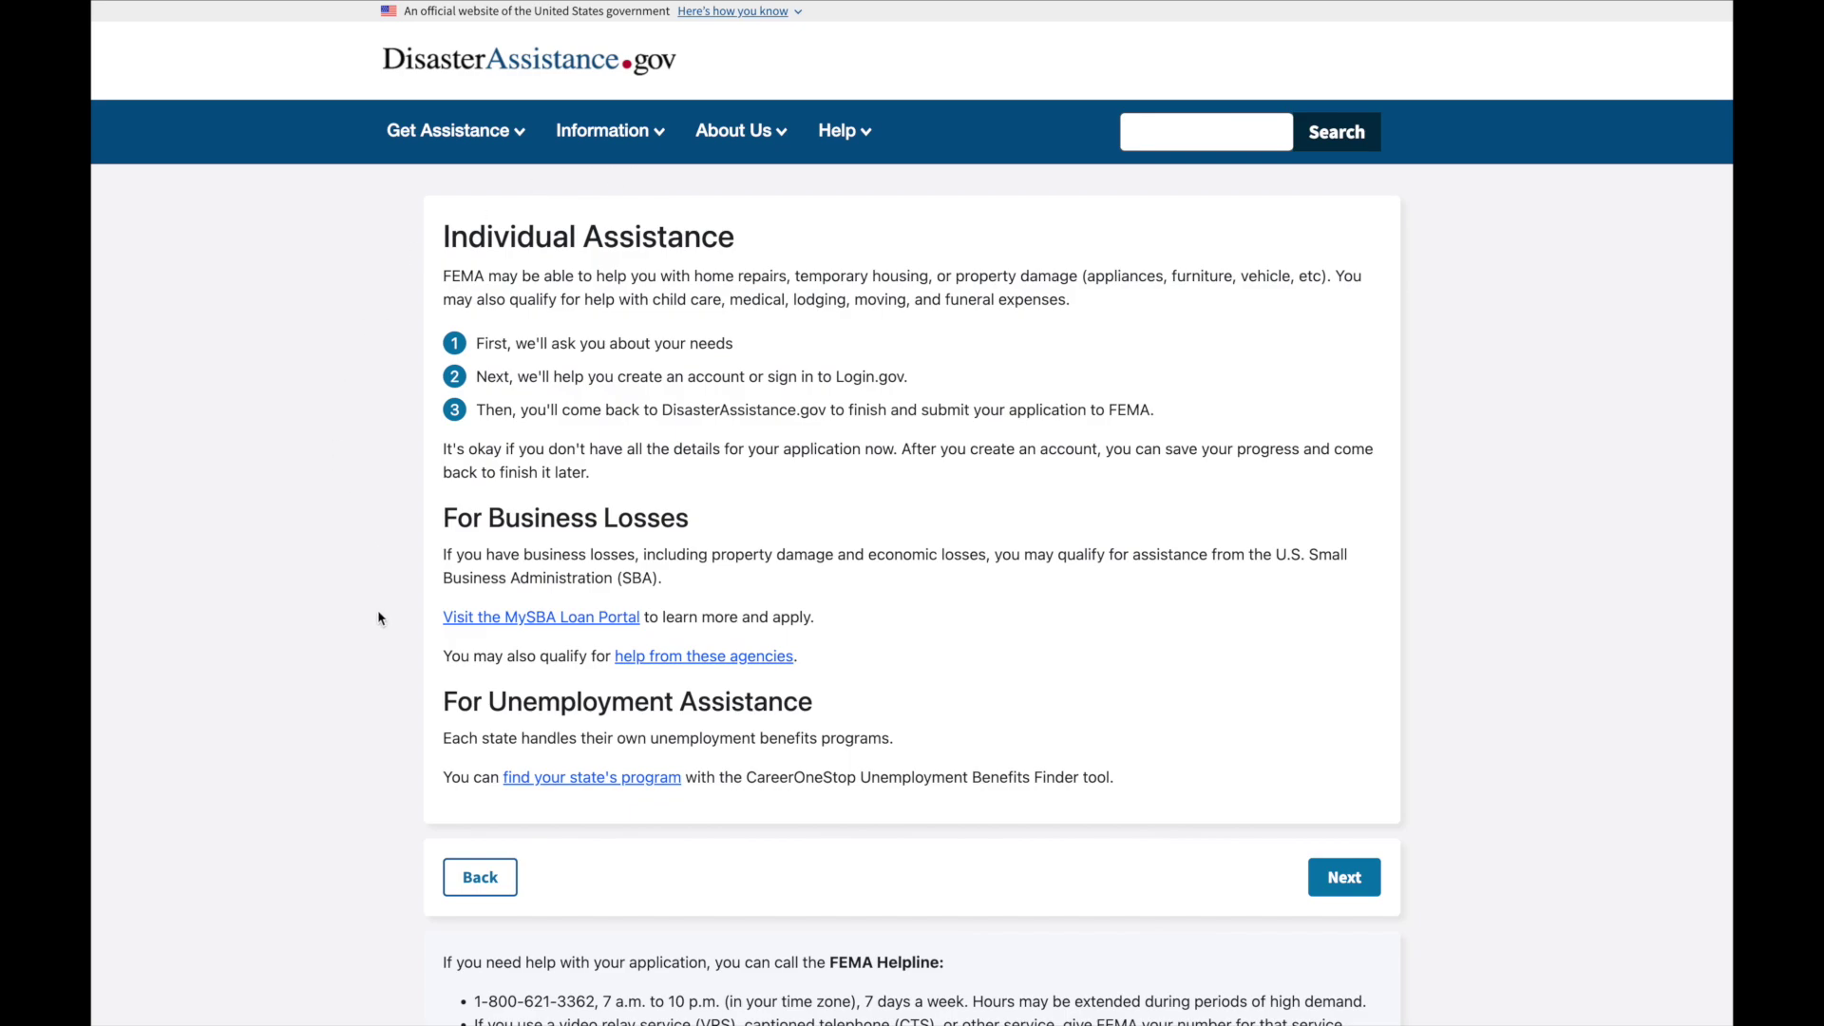
{"action": "left_click", "coordinate": [1344, 879]}
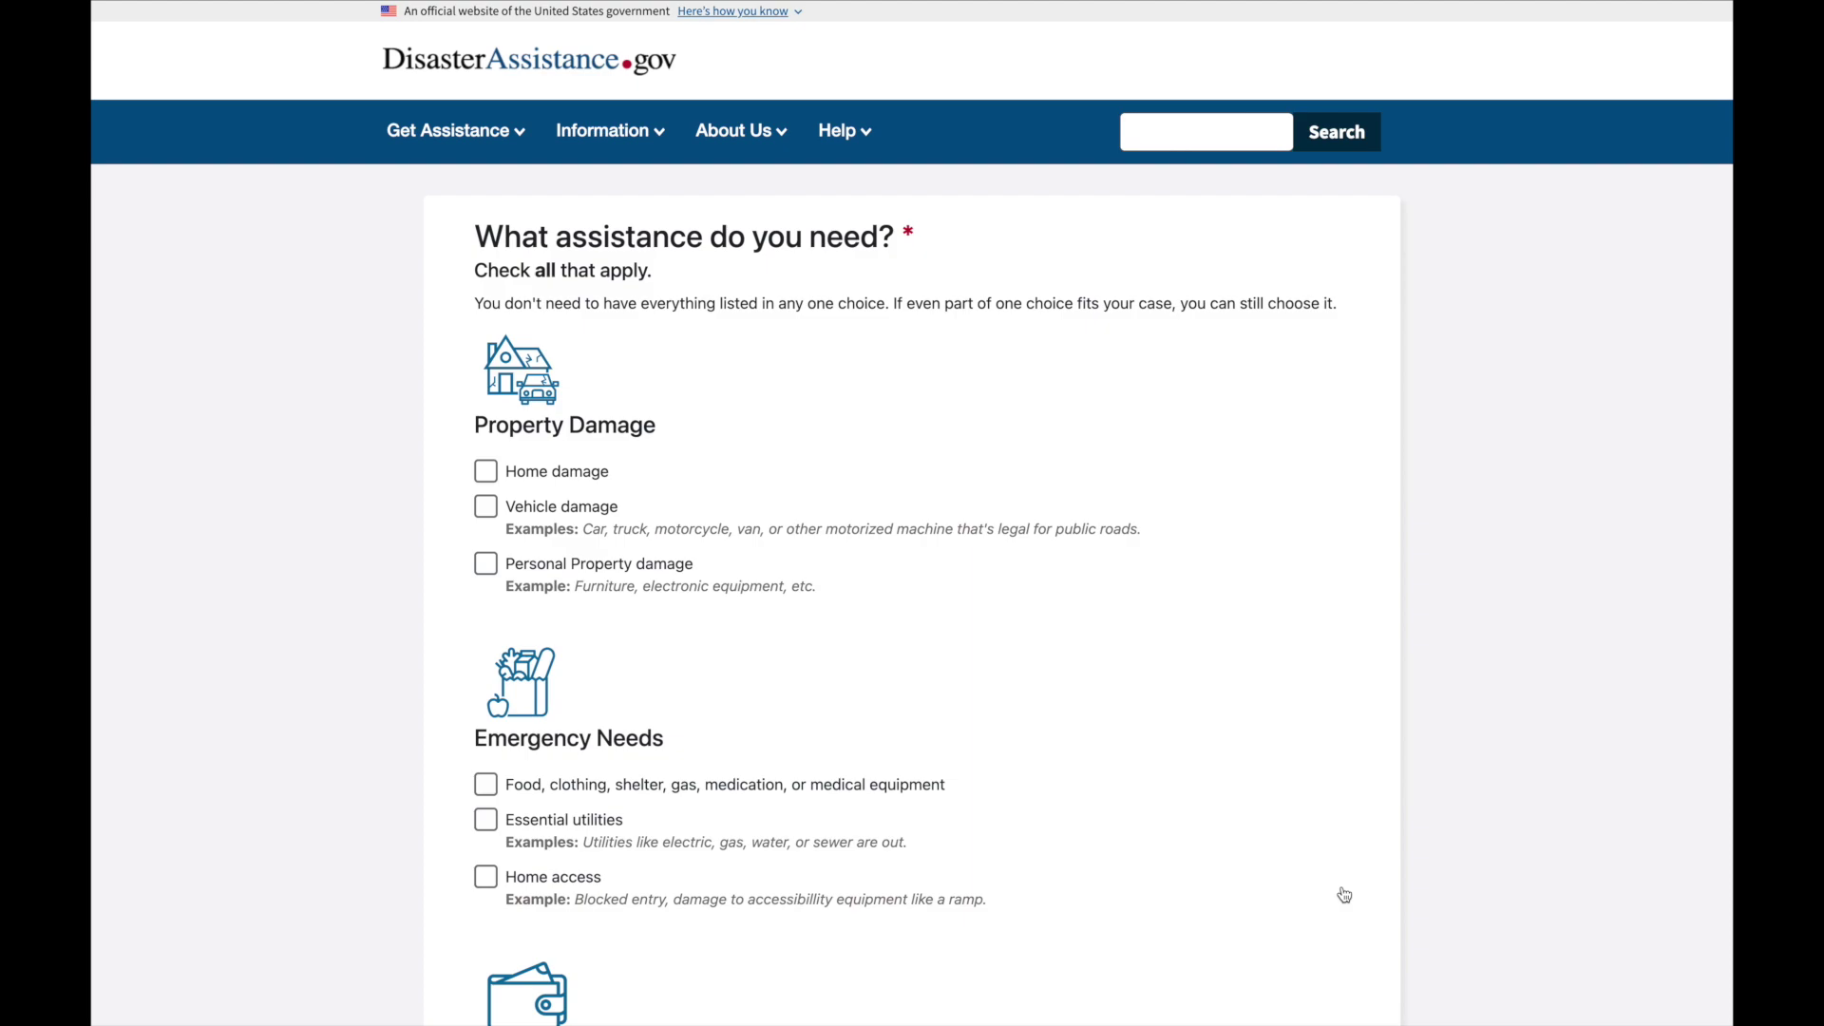
Step: Select home, vehicle and personal property damage, essential utilities, and medical or dental expenses as the needed assistance, and continue
{"action": "scroll", "coordinate": [1178, 894], "scroll_direction": "down", "scroll_amount": 1}
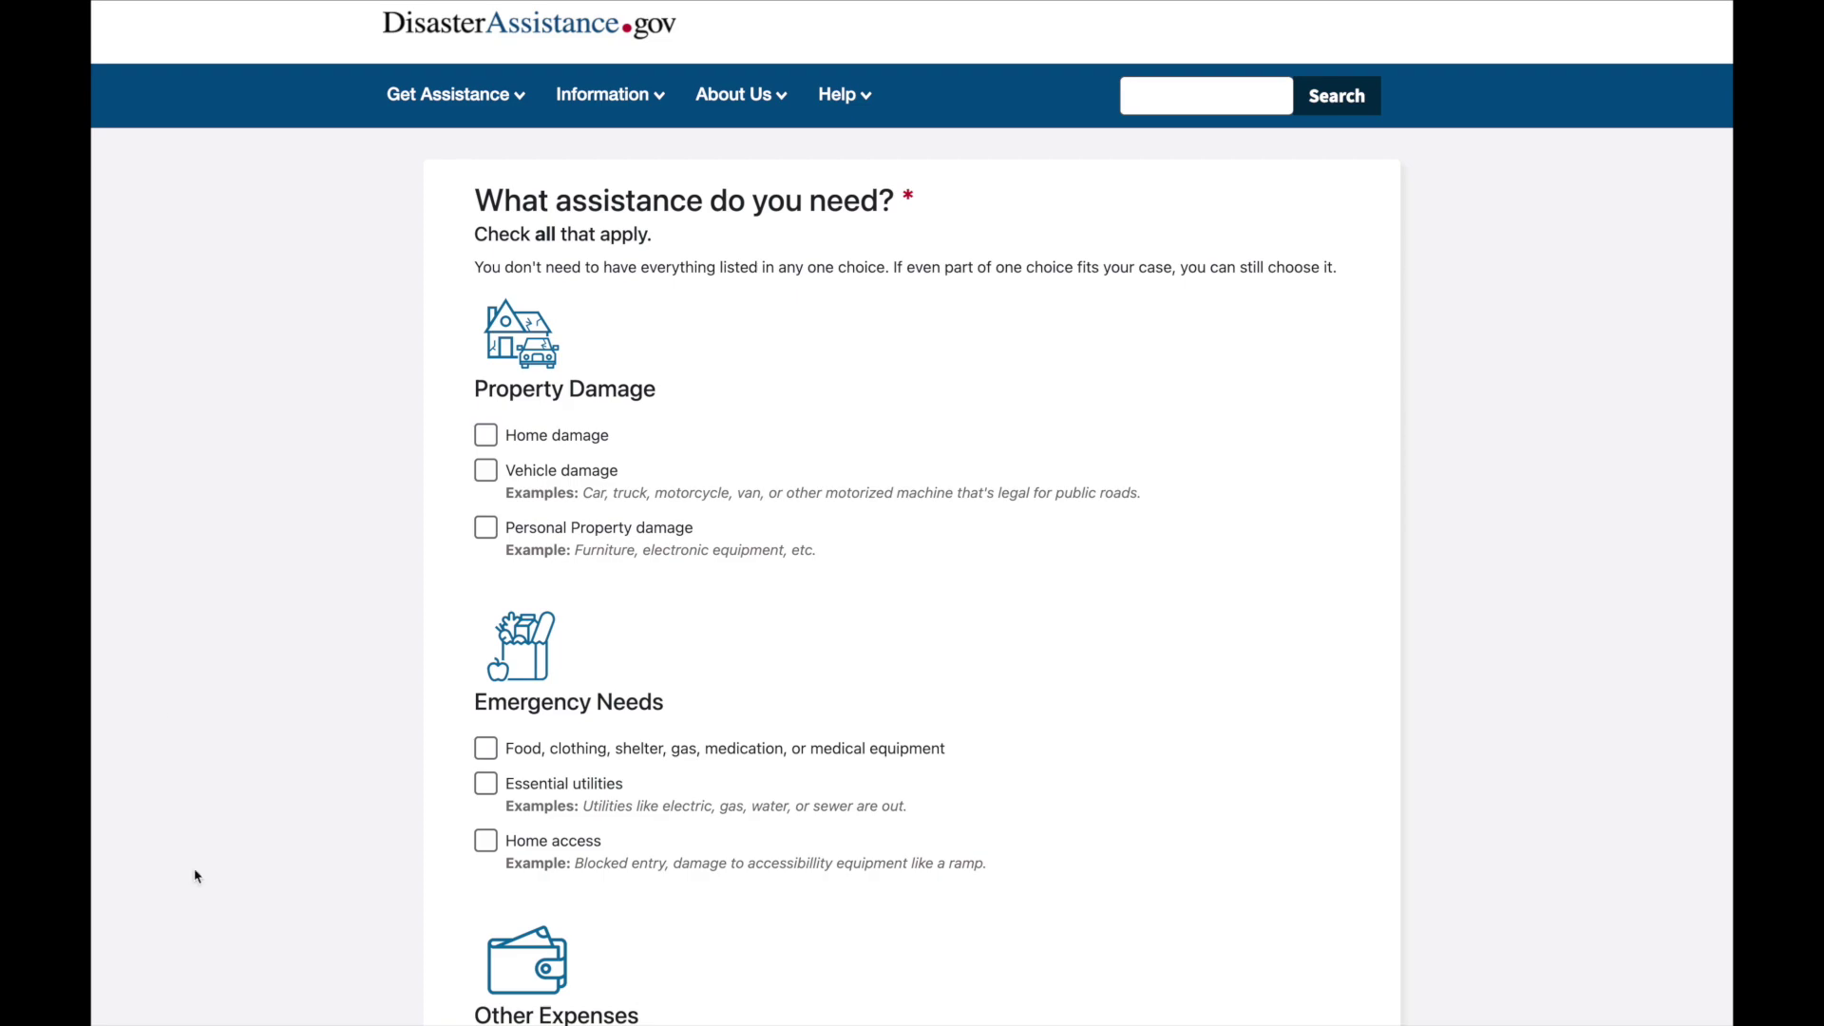
{"action": "left_click", "coordinate": [484, 437]}
{"action": "left_click", "coordinate": [485, 477]}
{"action": "left_click", "coordinate": [487, 538]}
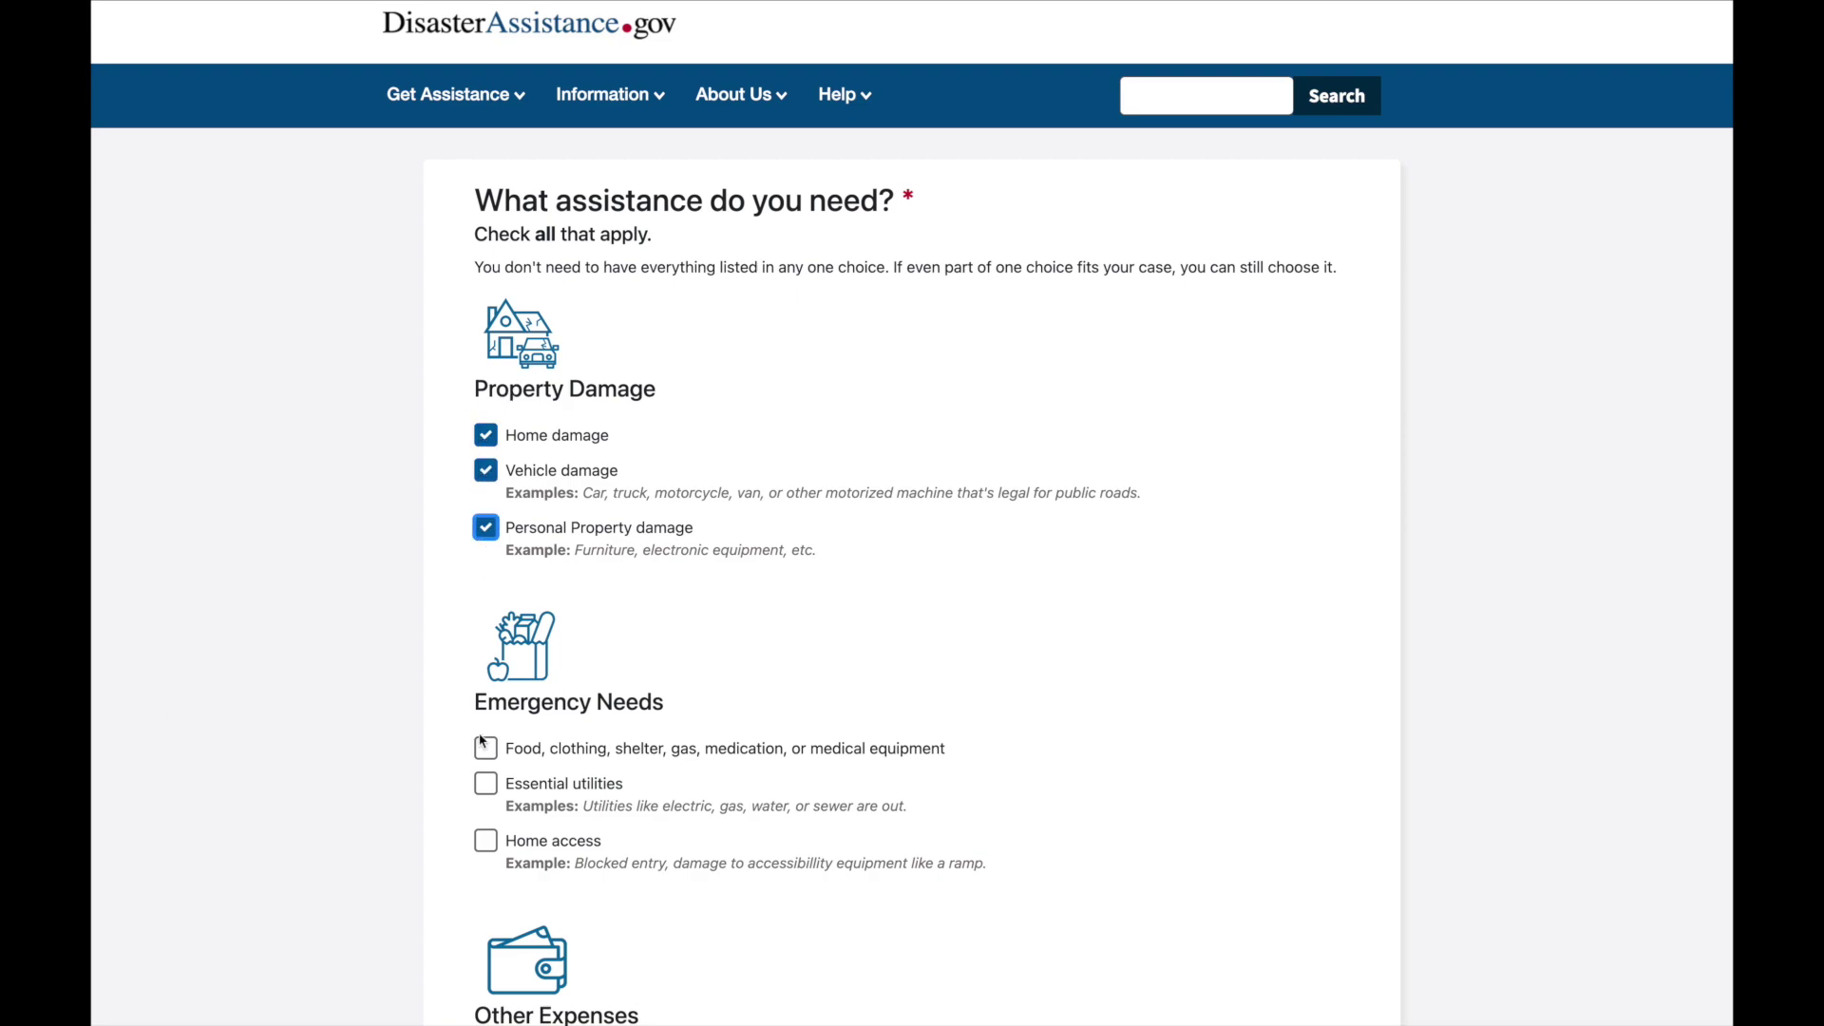
{"action": "left_click", "coordinate": [485, 785]}
{"action": "scroll", "coordinate": [459, 836], "scroll_direction": "down", "scroll_amount": 7}
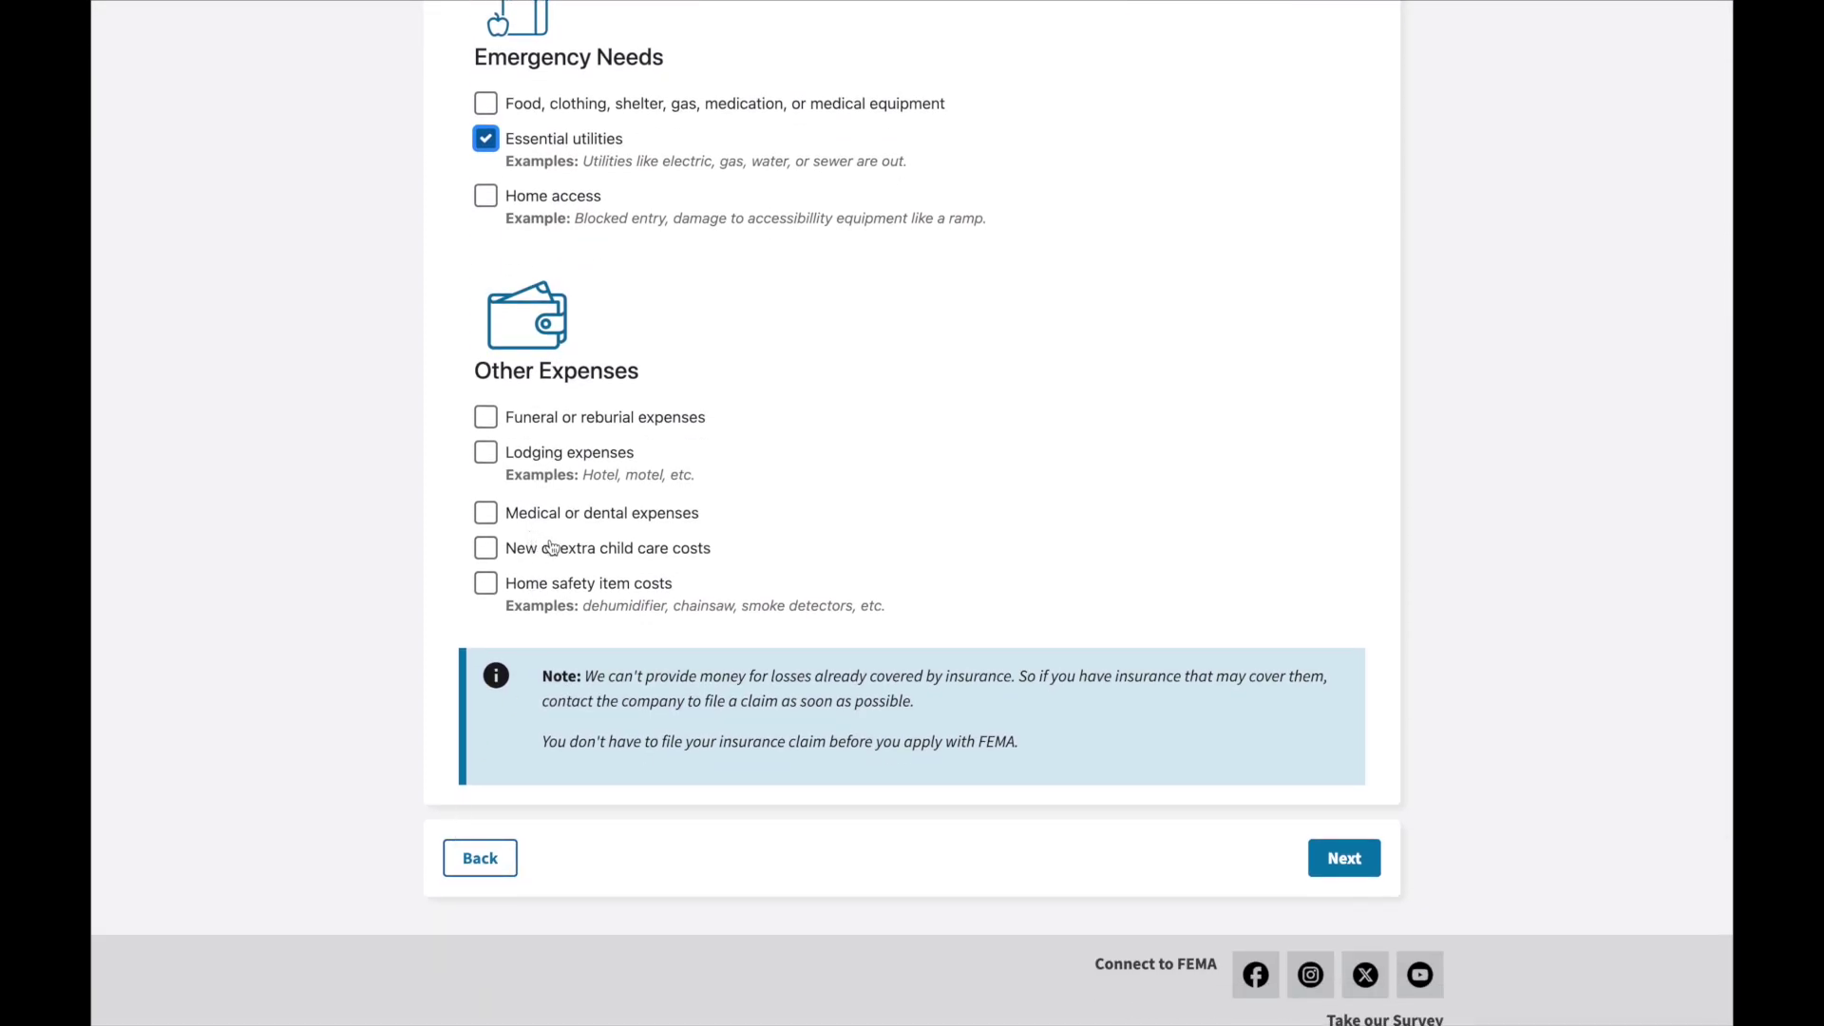
{"action": "left_click", "coordinate": [490, 517]}
{"action": "left_click", "coordinate": [1340, 860]}
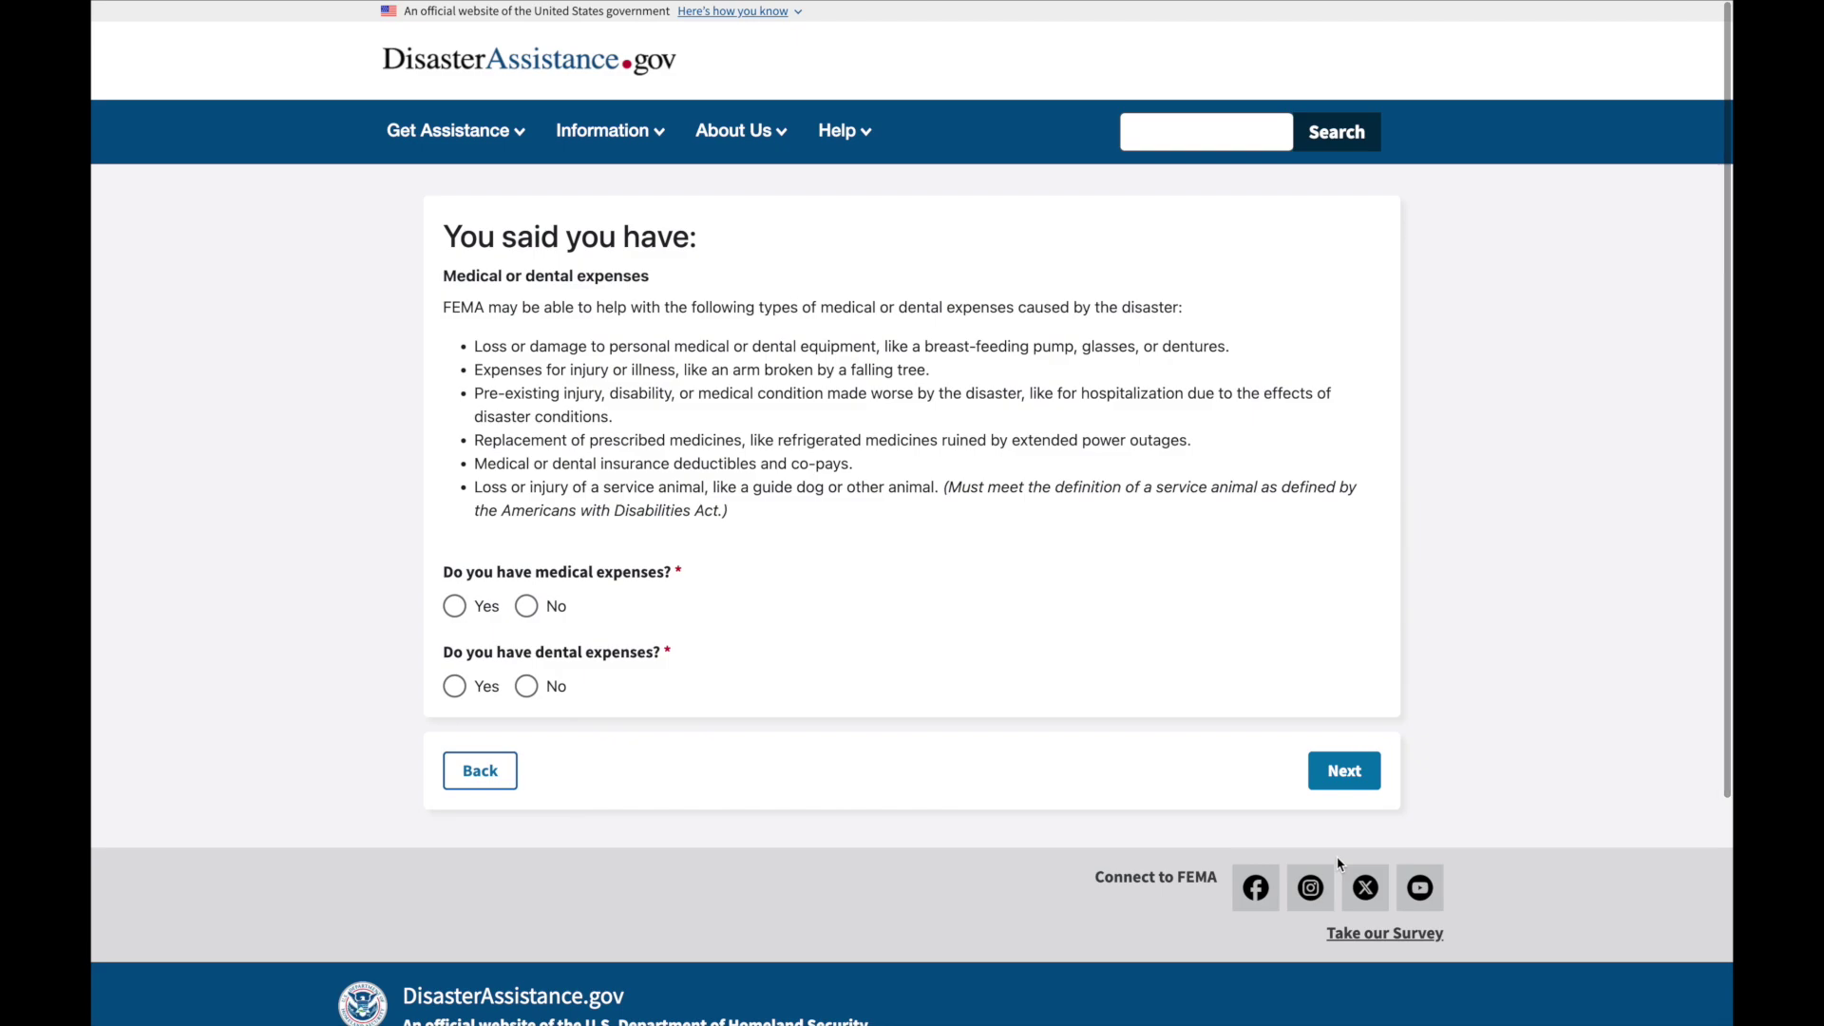
Step: Answer No to having medical expenses and No to having dental expenses, and continue
{"action": "left_click", "coordinate": [530, 610]}
{"action": "left_click", "coordinate": [530, 689]}
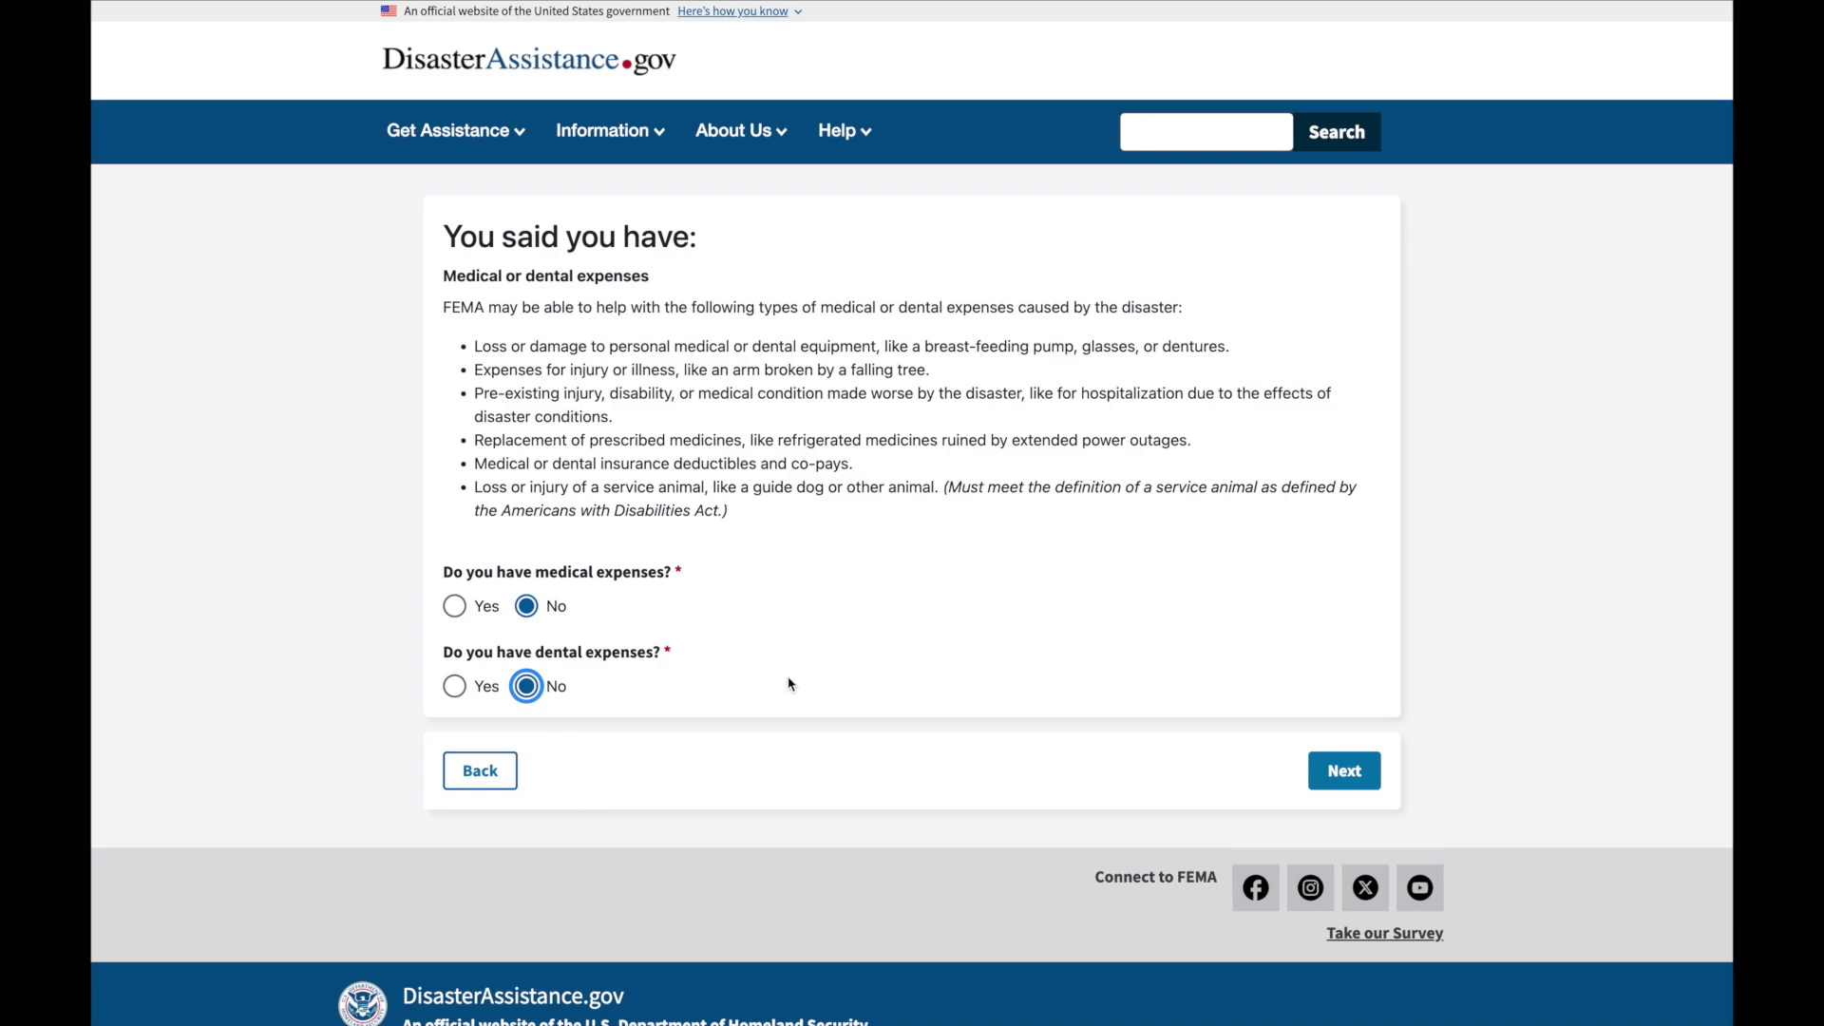
{"action": "left_click", "coordinate": [1335, 772]}
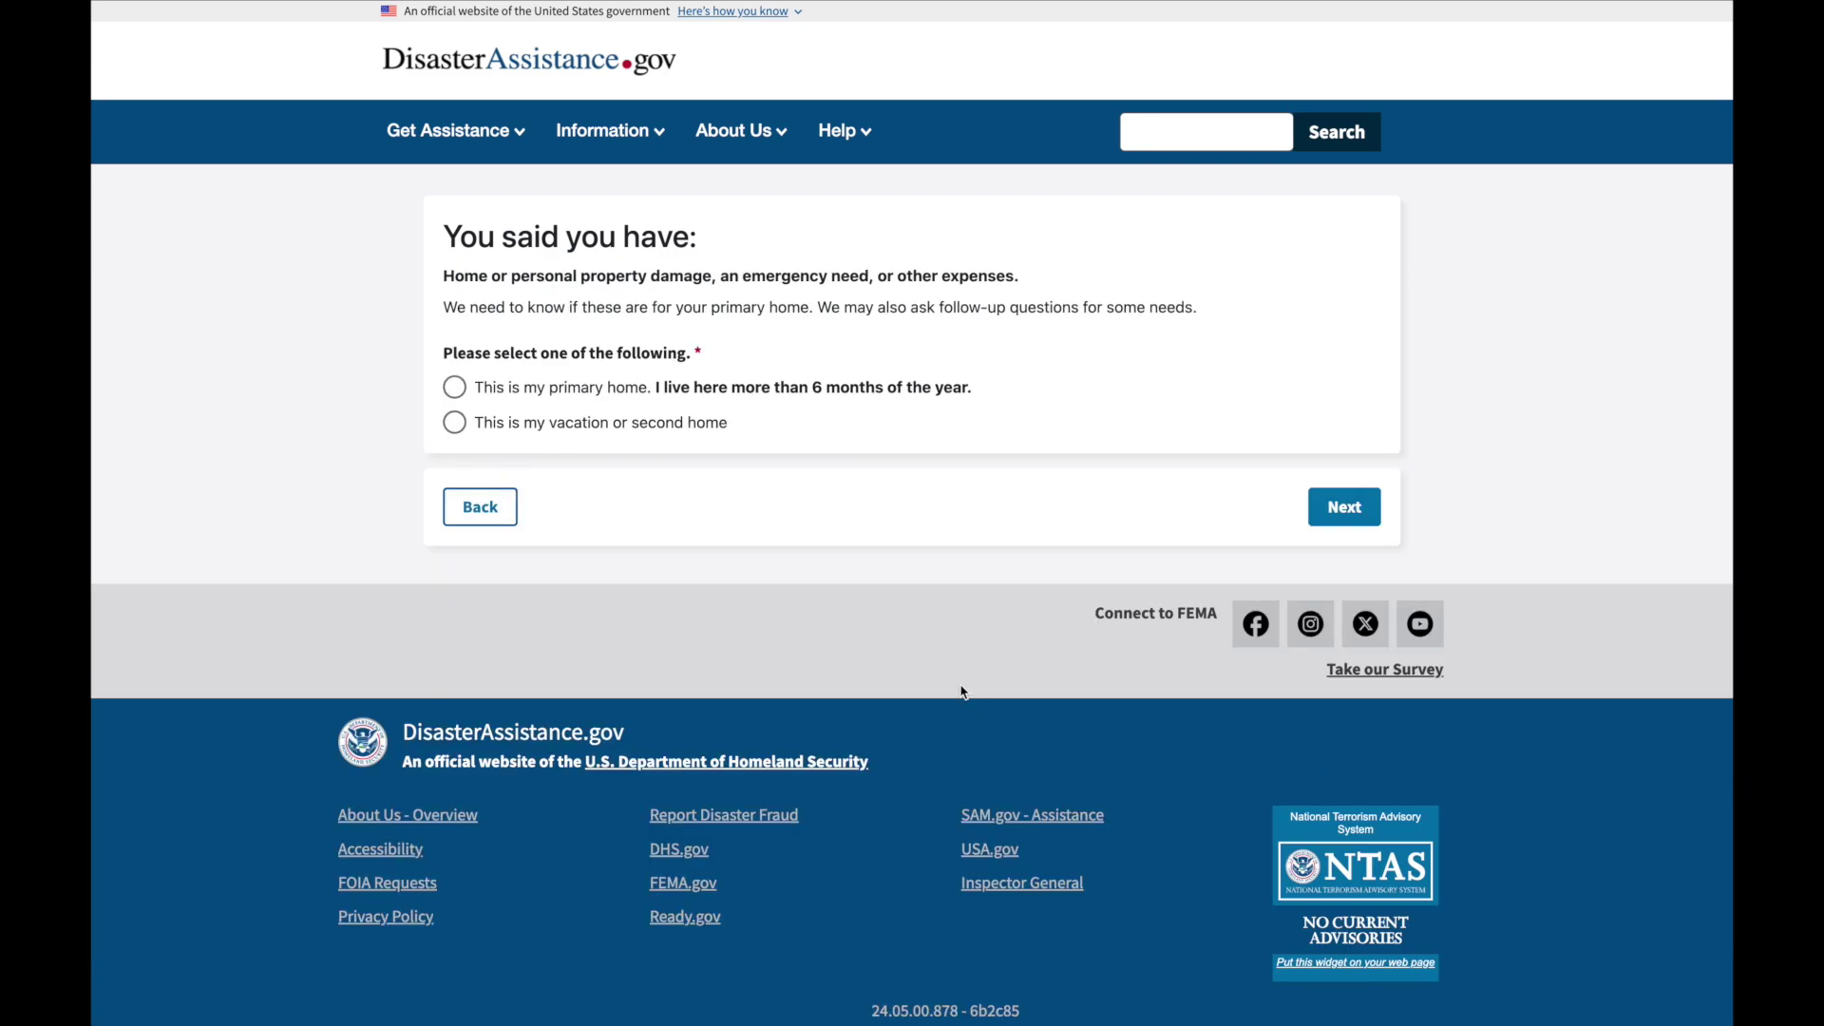
Step: Declare the damaged home as the primary home and accept the review of chosen needs
{"action": "left_click", "coordinate": [598, 391]}
{"action": "left_click", "coordinate": [1341, 511]}
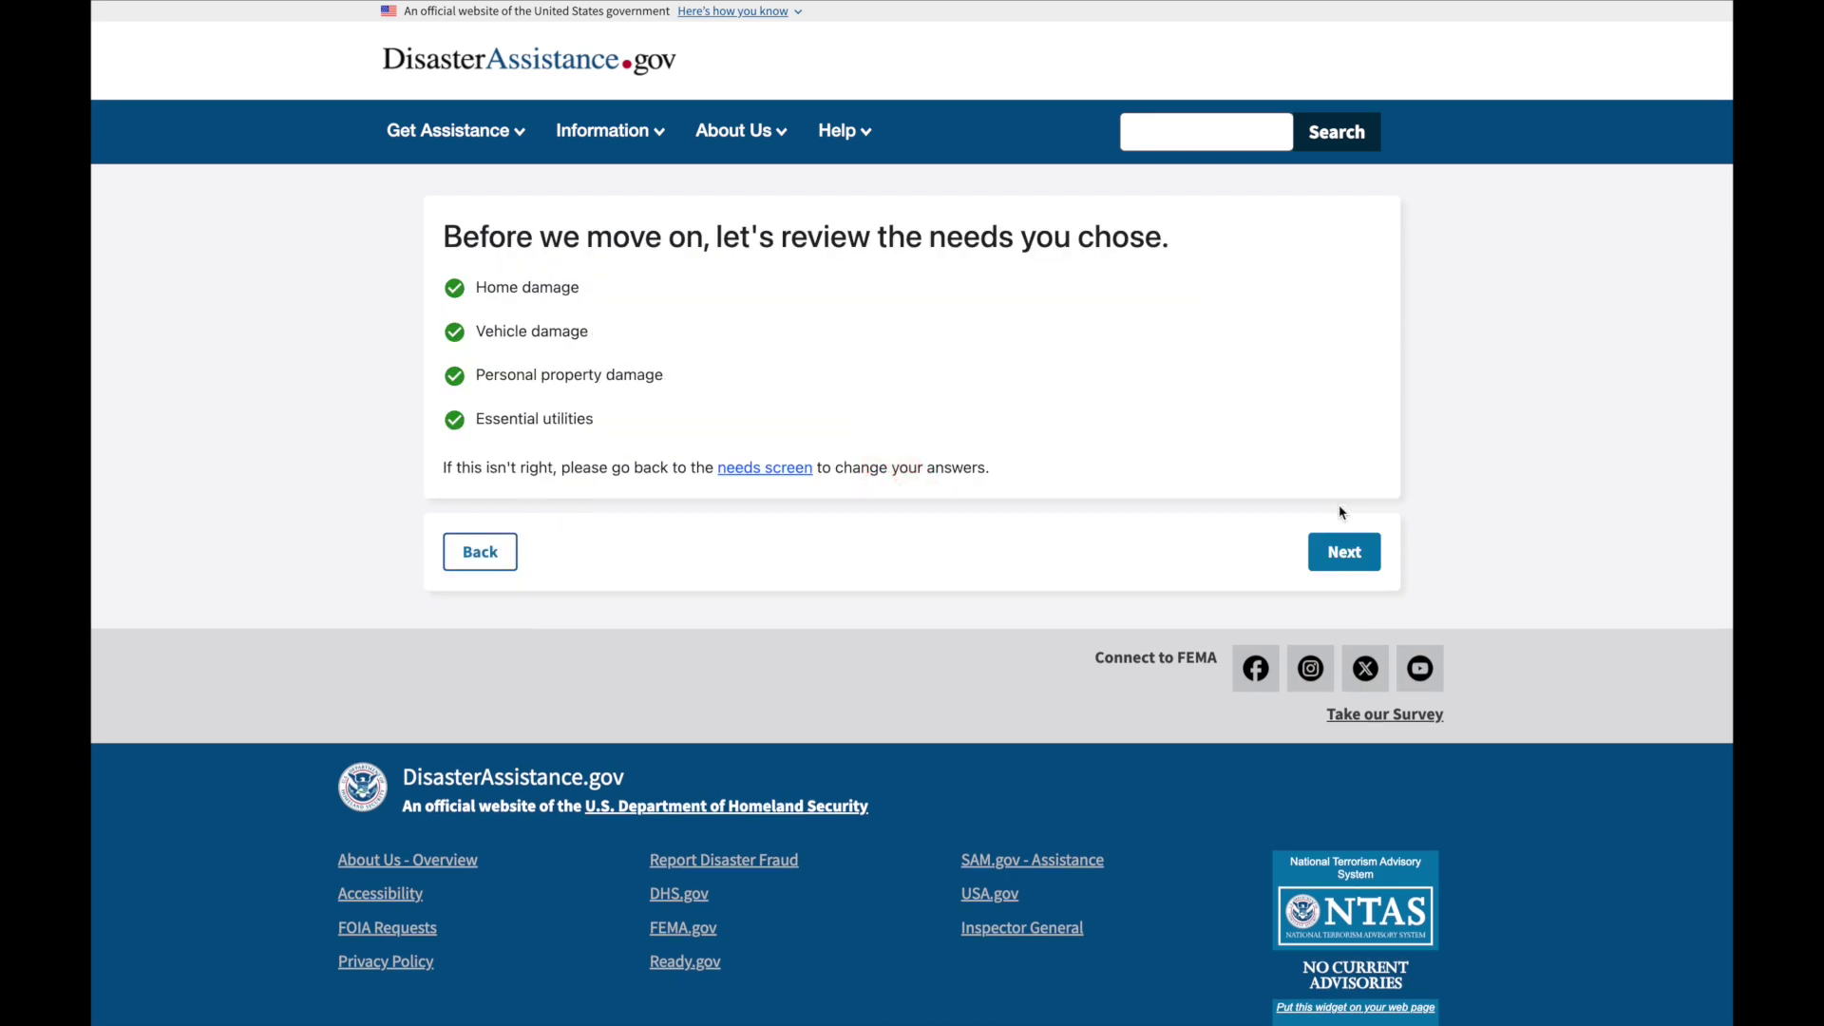
{"action": "left_click", "coordinate": [1342, 553]}
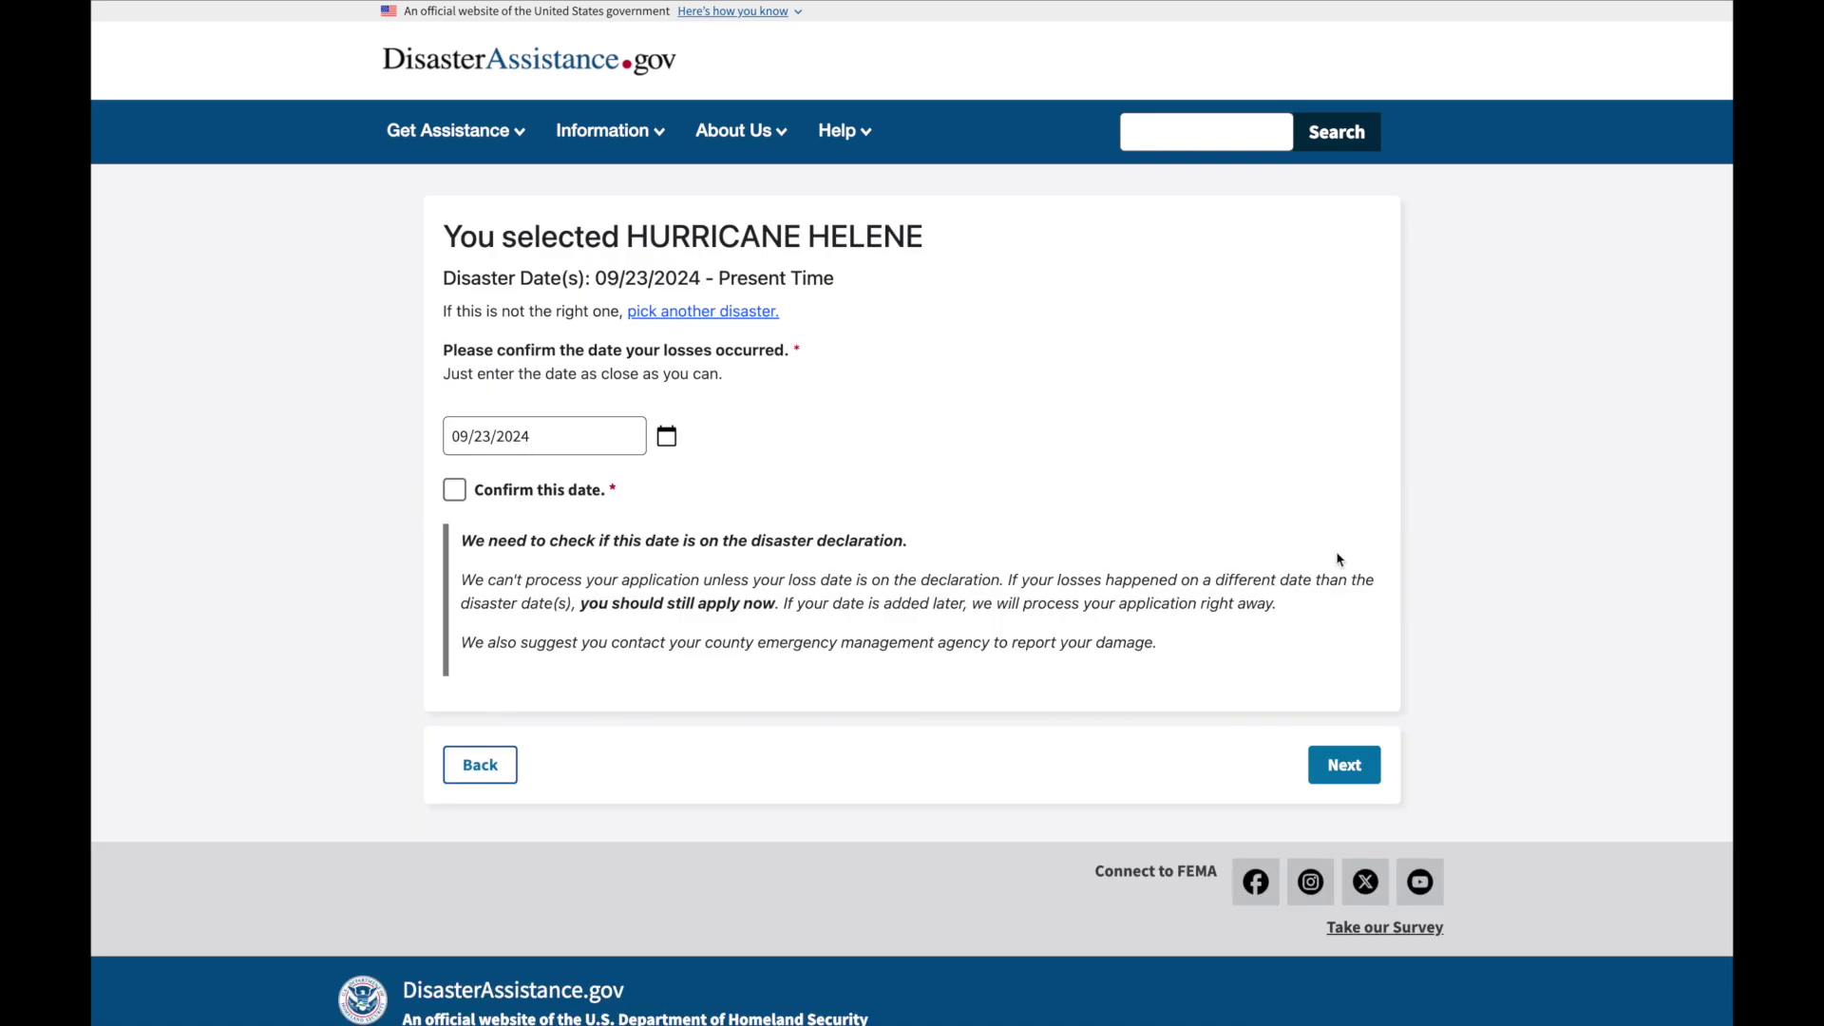
Step: Confirm 09/23/2024 as the loss date and mark Flood, Power Surge/Lightning, and Hurricane, Hail, Rain, Wind-driven Rain as the causes
{"action": "left_click", "coordinate": [454, 490]}
{"action": "left_click", "coordinate": [1361, 781]}
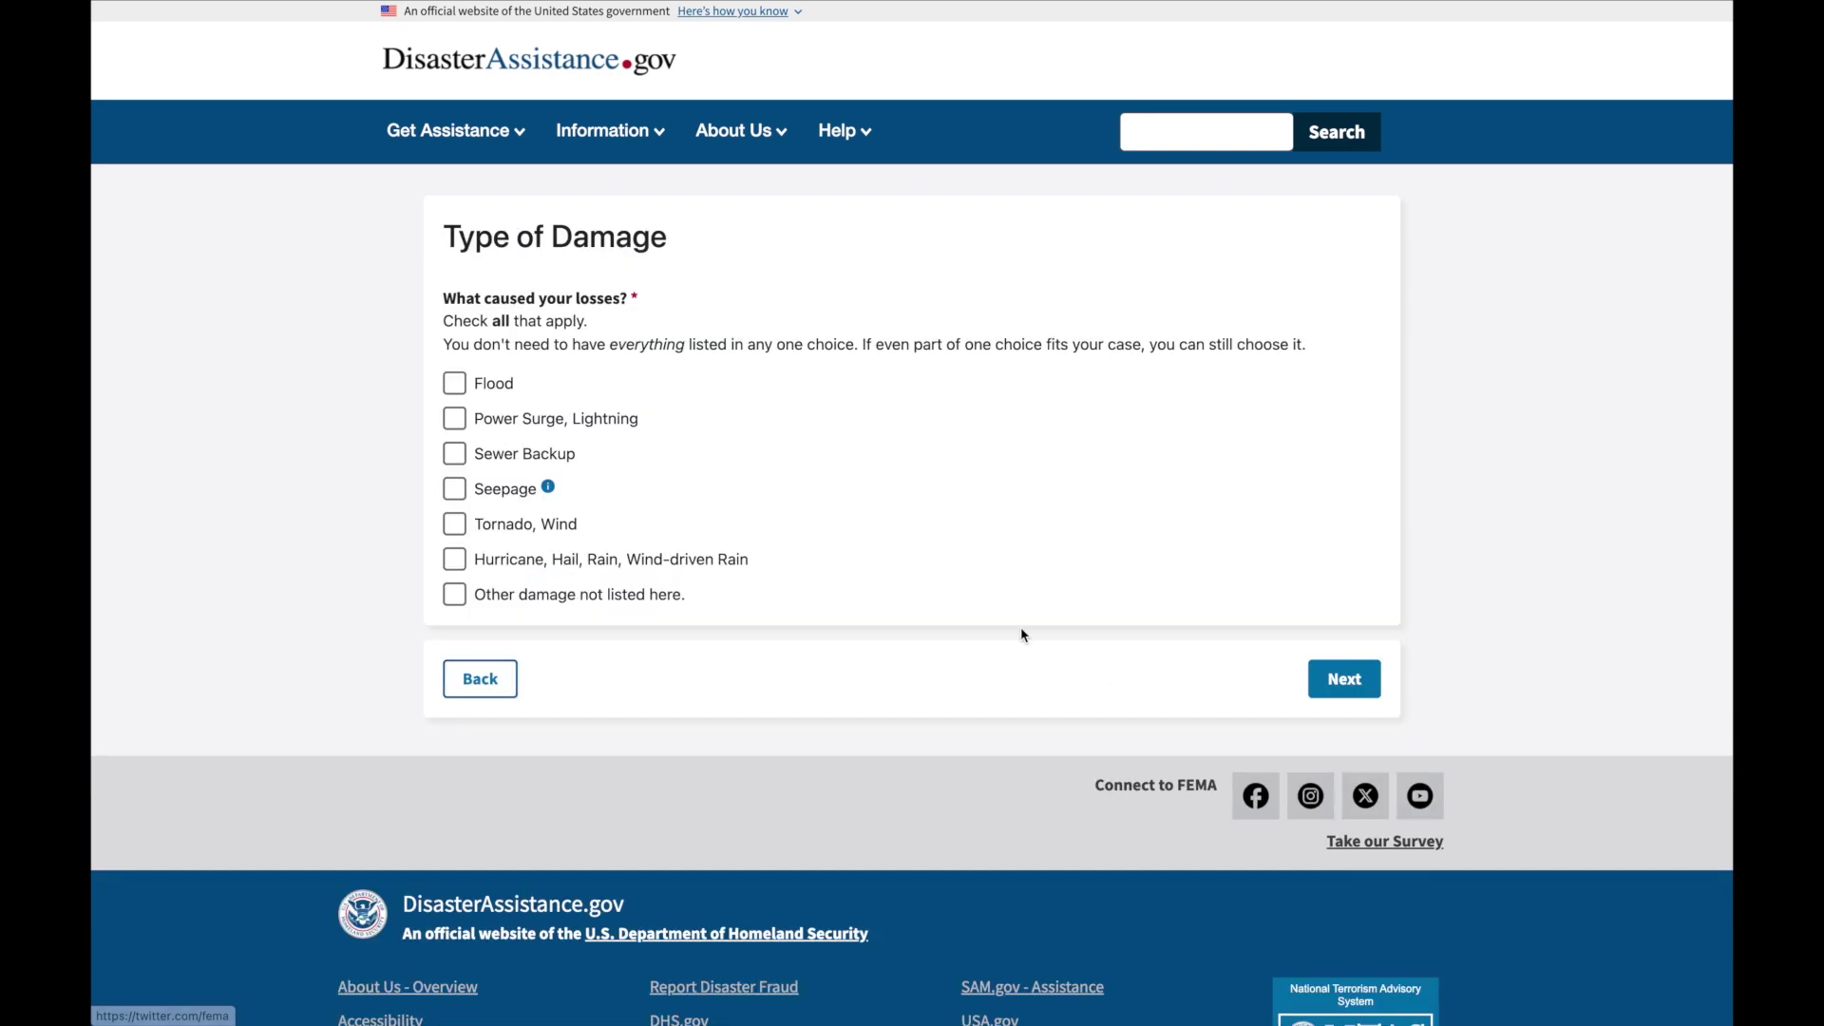
{"action": "left_click", "coordinate": [454, 419]}
{"action": "left_click", "coordinate": [455, 385]}
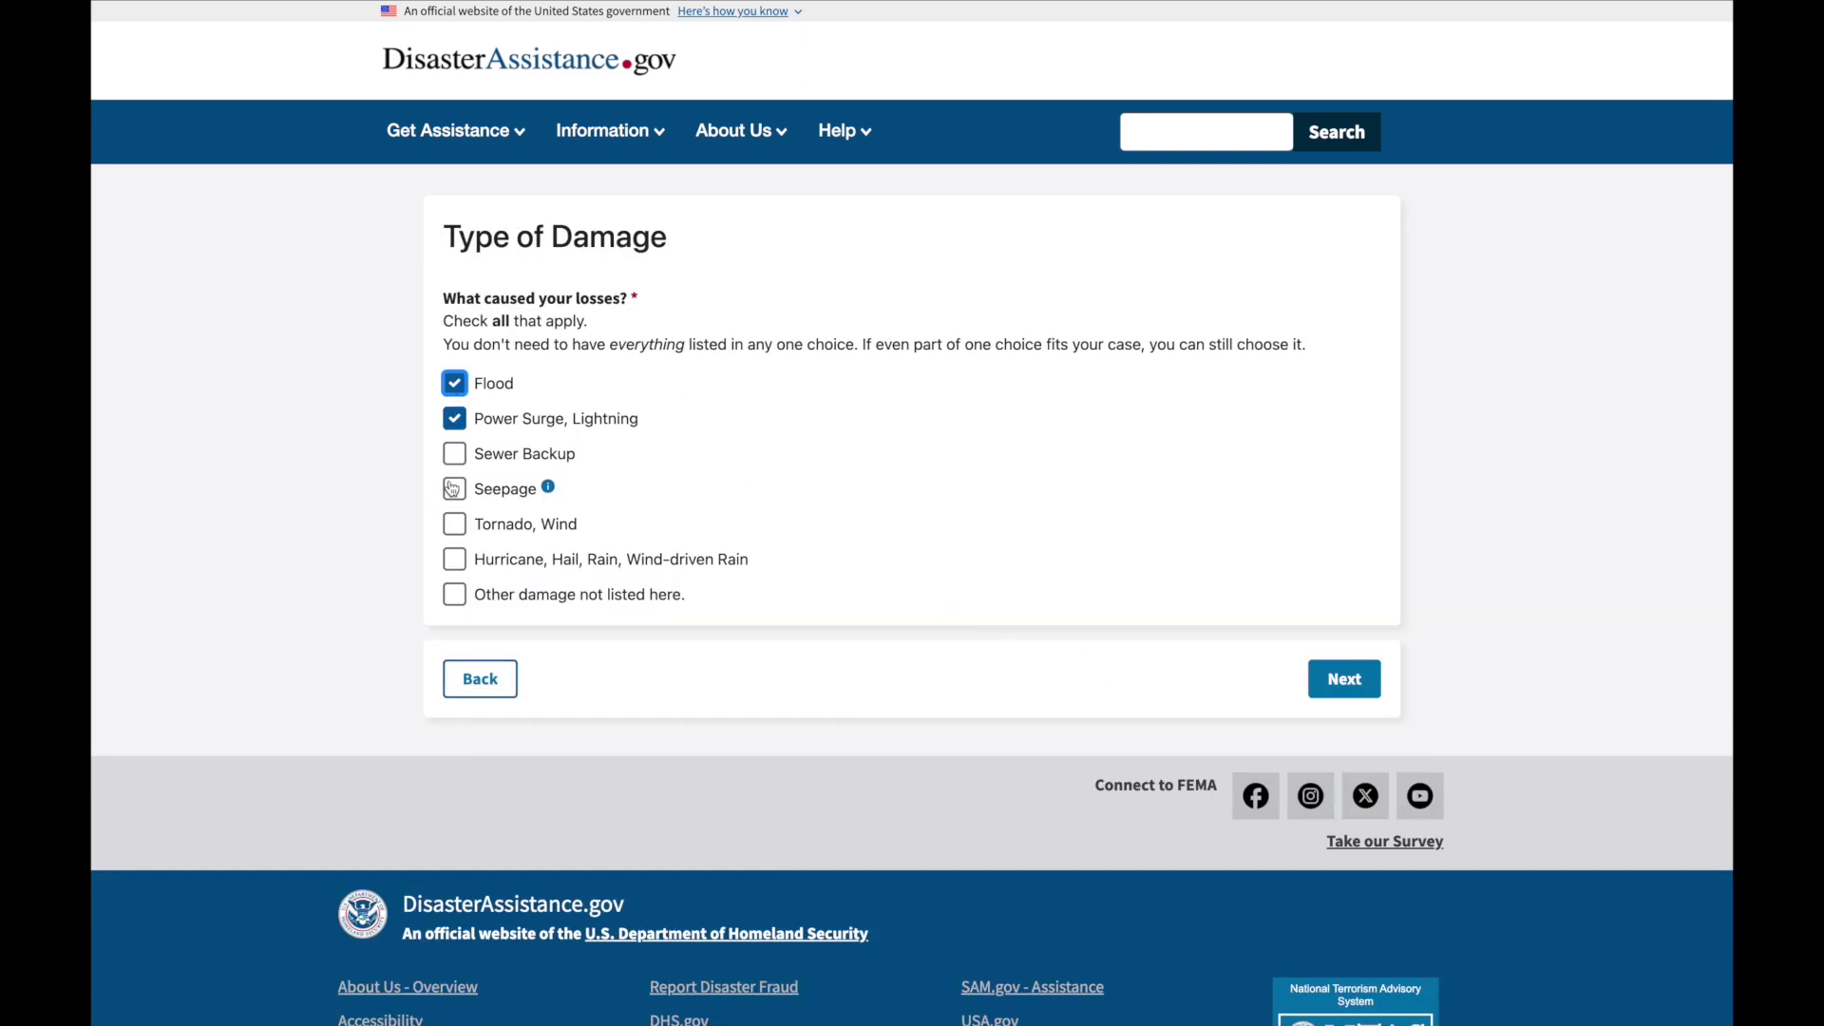
{"action": "left_click", "coordinate": [455, 559]}
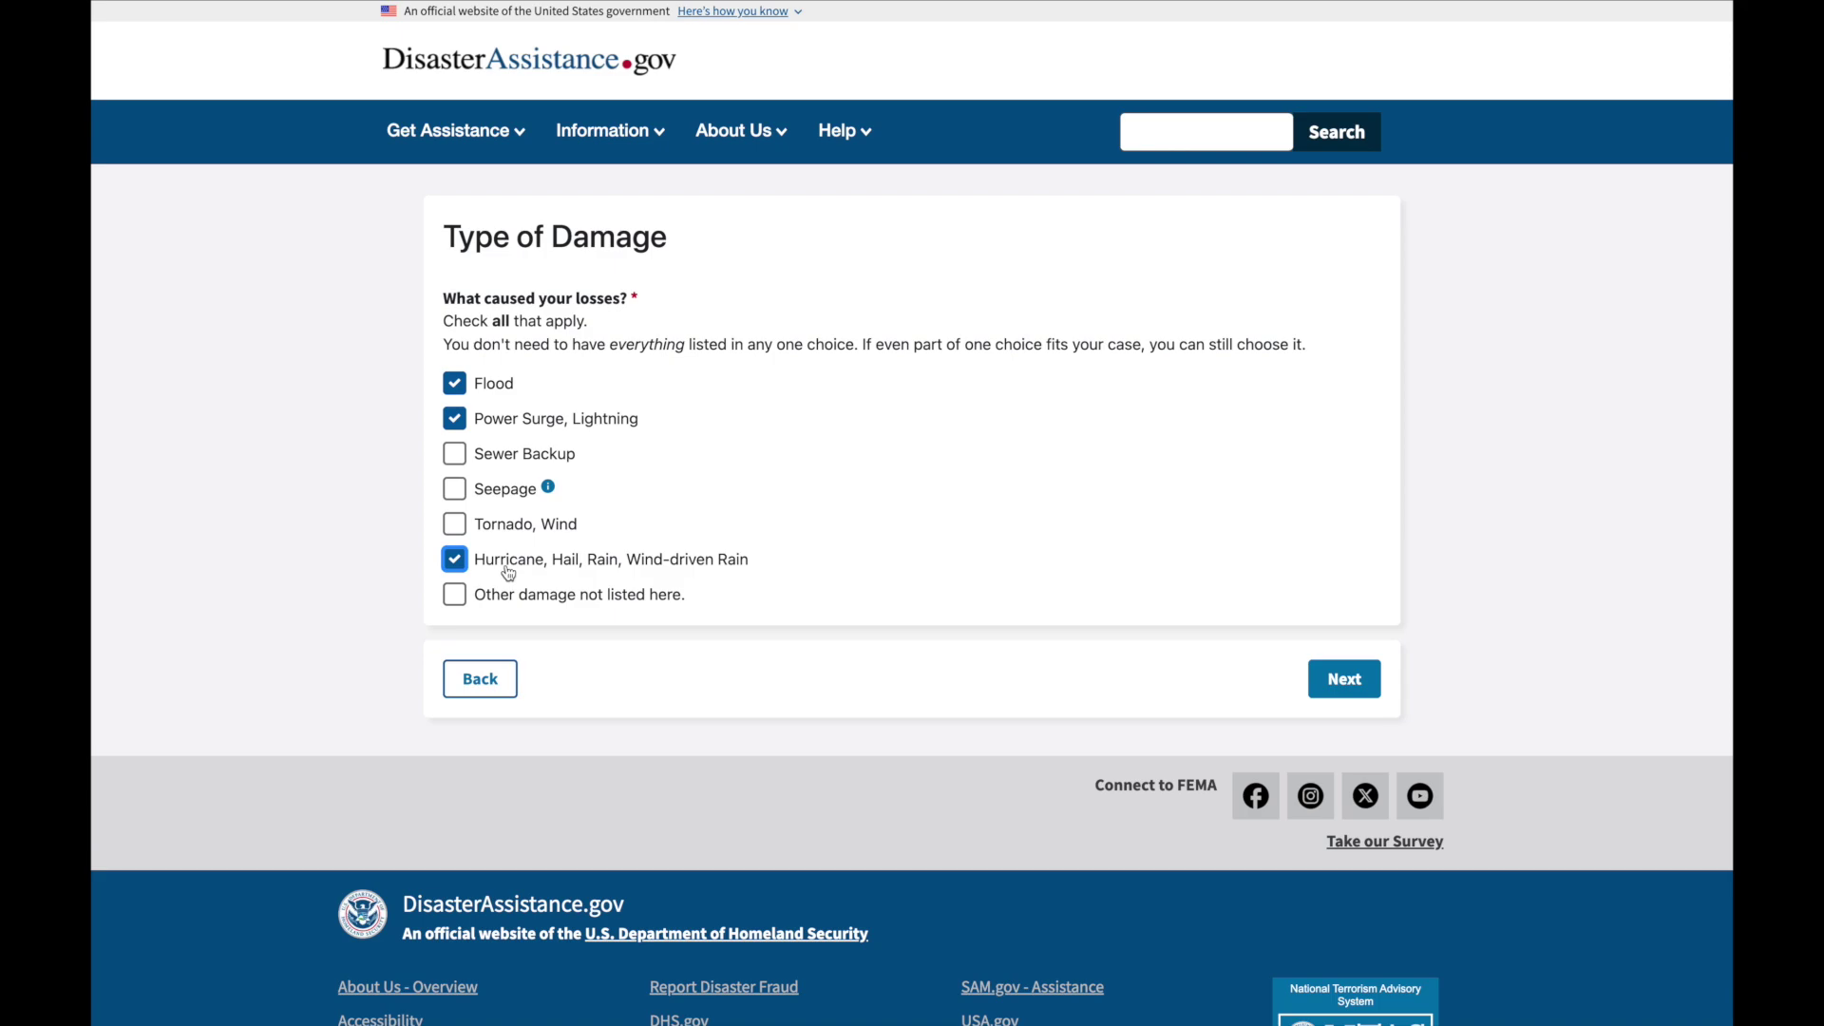
{"action": "left_click", "coordinate": [1341, 679]}
Step: Accept the Privacy Act Statement and declare that someone in the household is a citizen, non-citizen national, or qualified non-citizen
{"action": "scroll", "coordinate": [1323, 696], "scroll_direction": "down", "scroll_amount": 3}
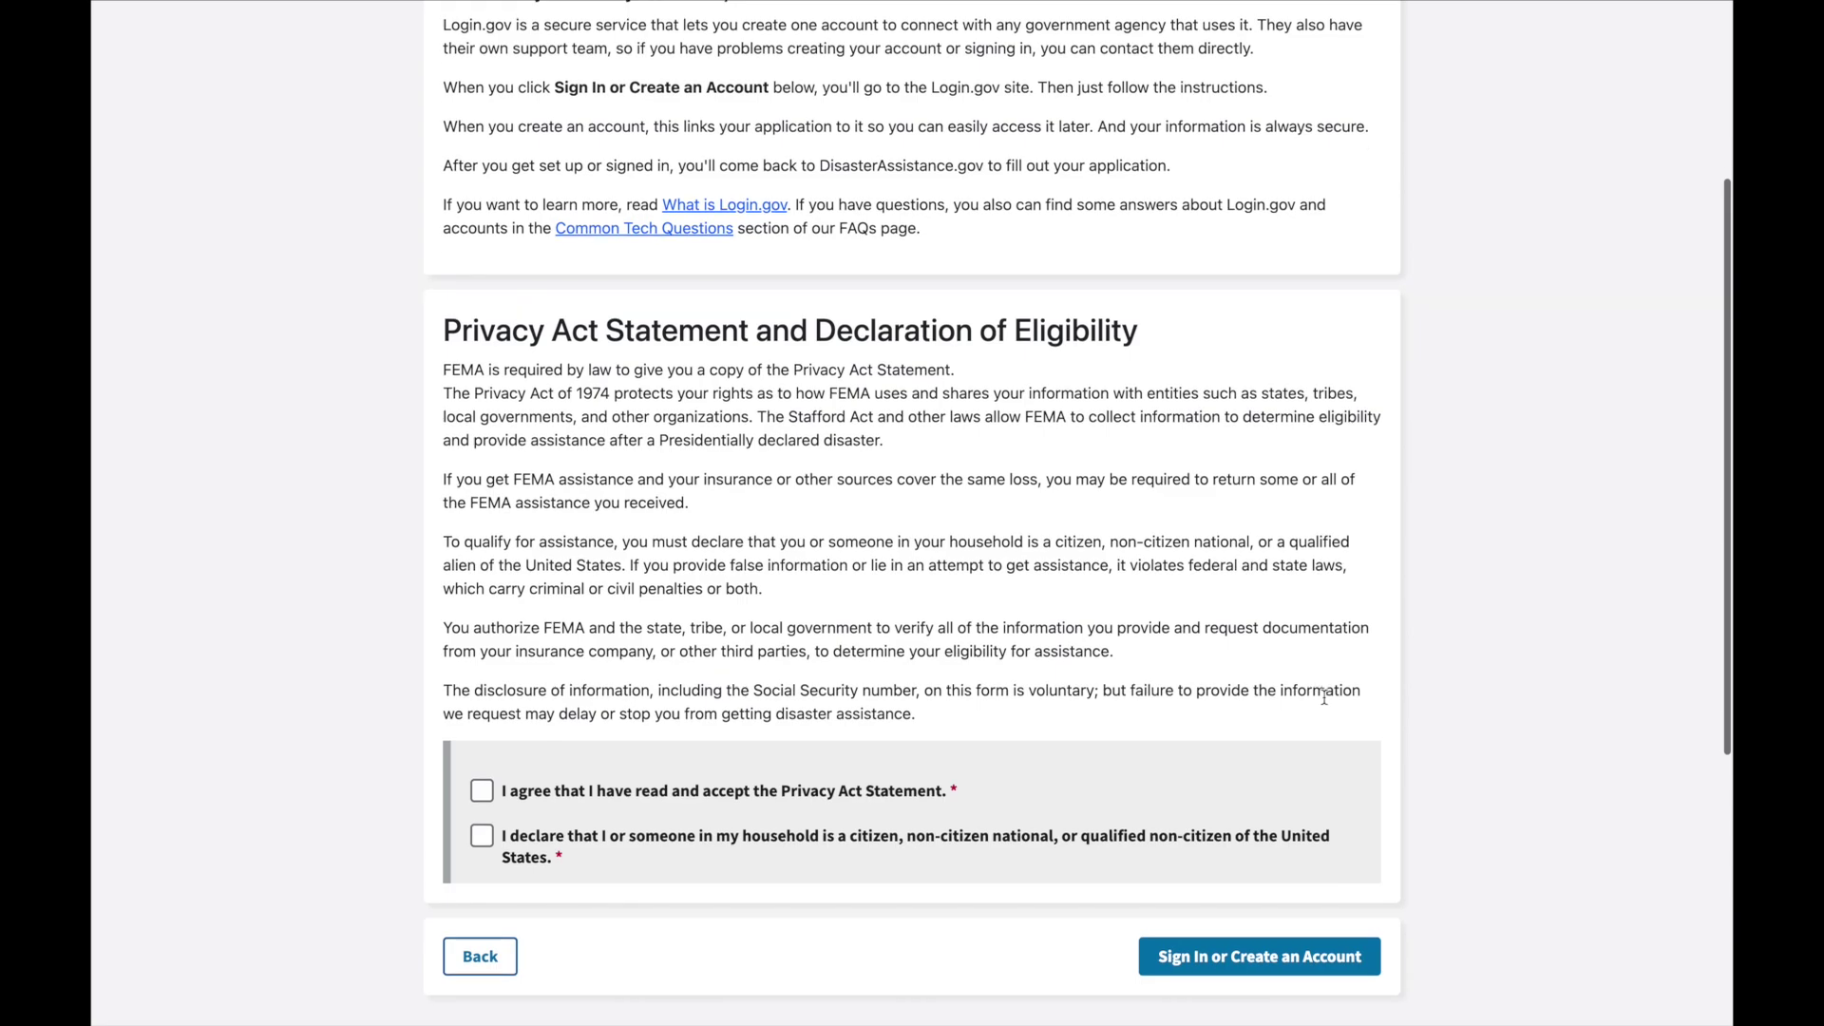
{"action": "scroll", "coordinate": [1323, 697], "scroll_direction": "down", "scroll_amount": 2}
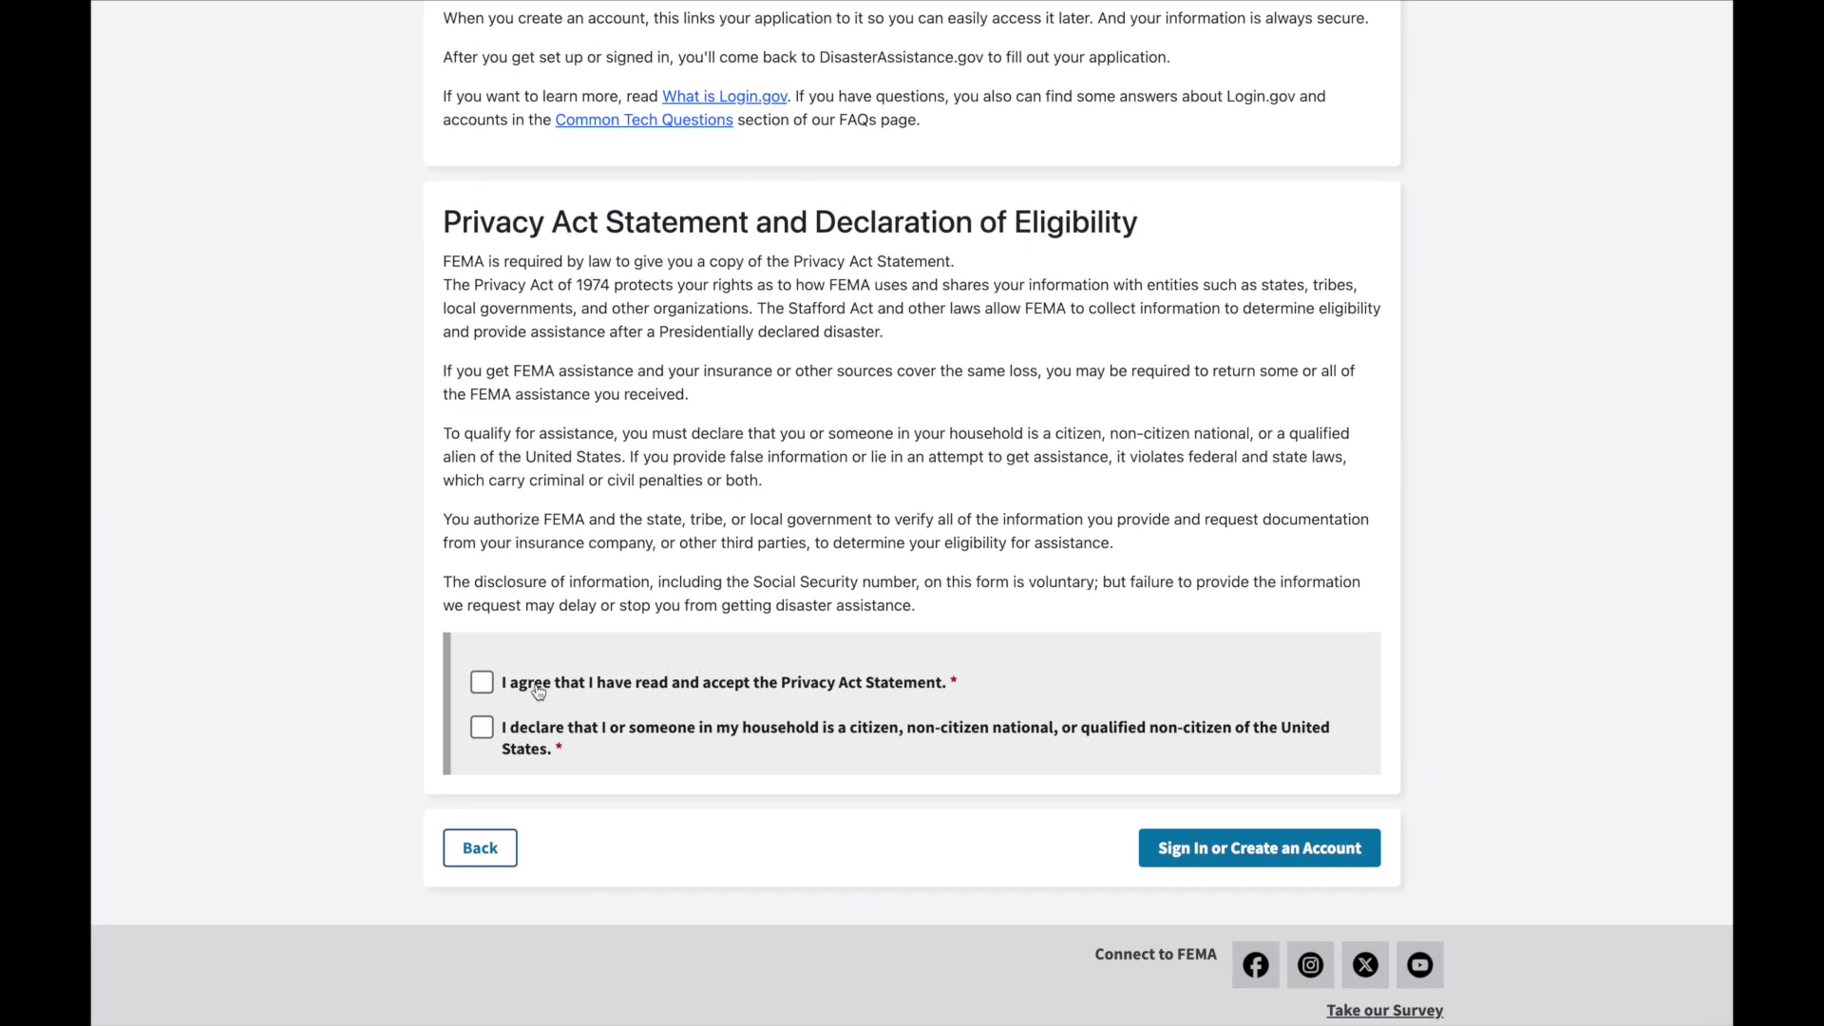
{"action": "left_click", "coordinate": [538, 691]}
{"action": "scroll", "coordinate": [612, 457], "scroll_direction": "up", "scroll_amount": 5}
{"action": "scroll", "coordinate": [612, 457], "scroll_direction": "down", "scroll_amount": 5}
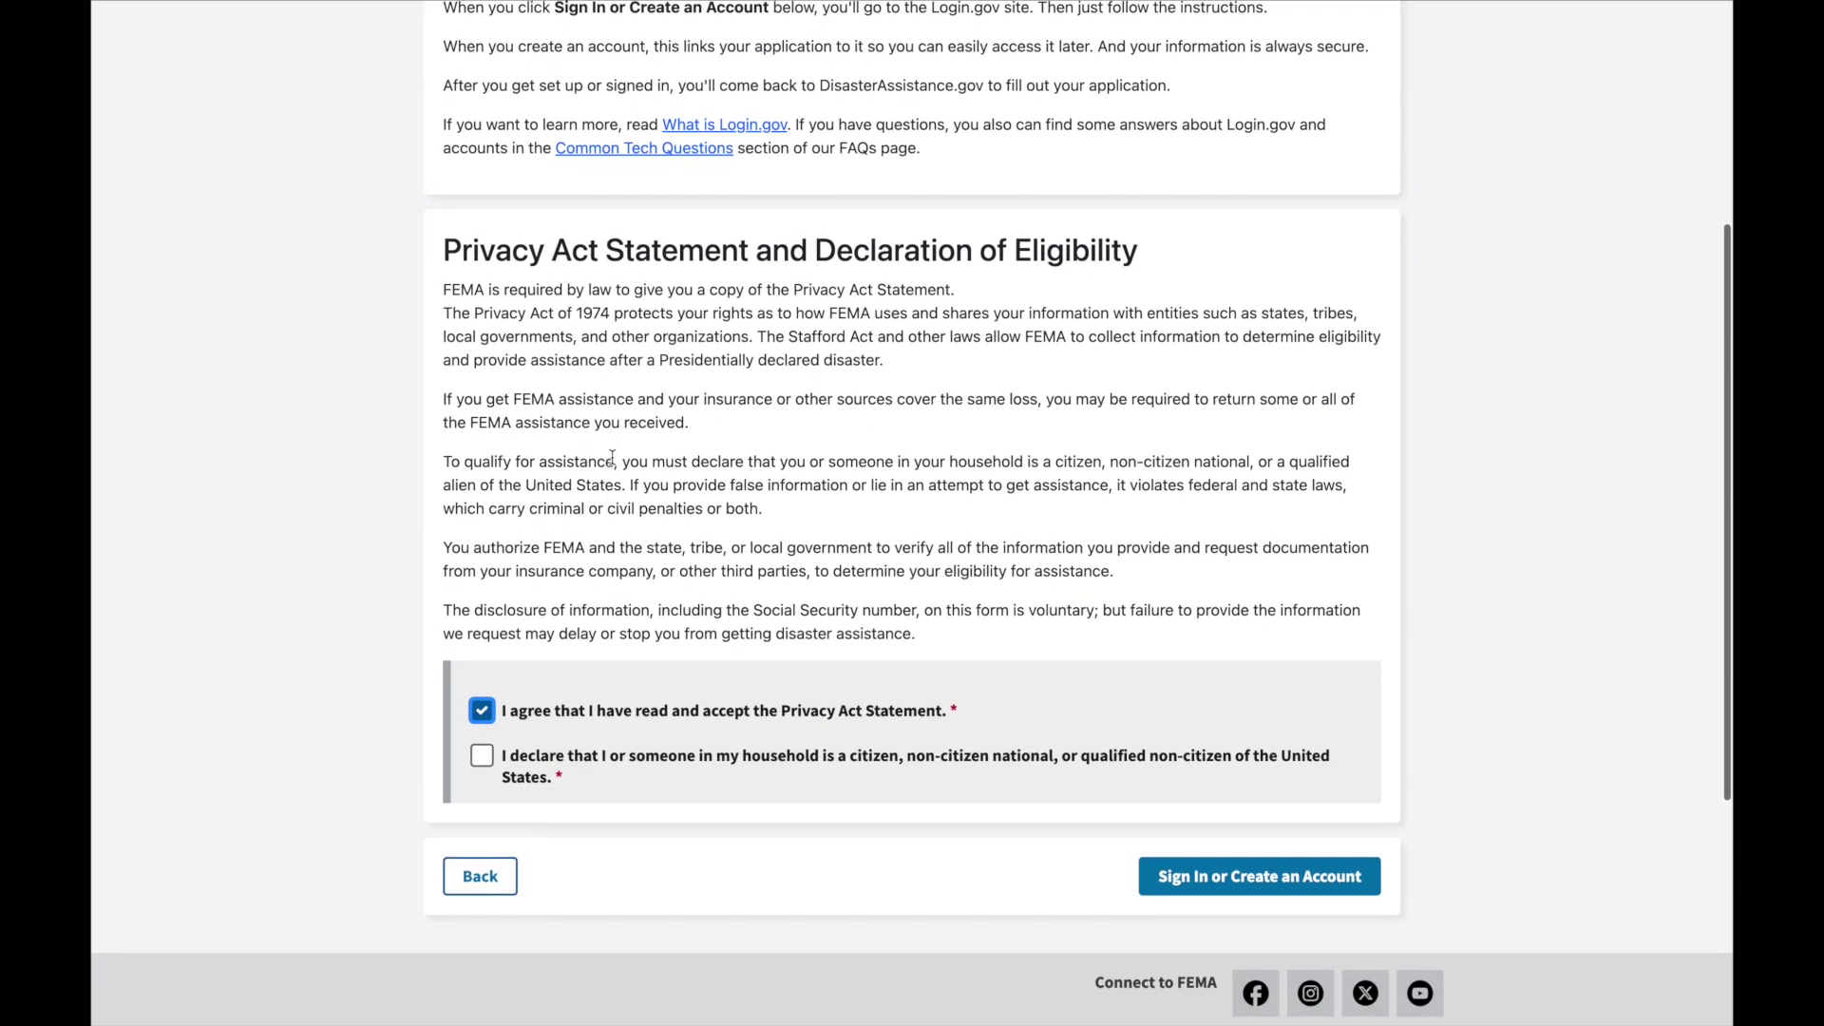
{"action": "left_click", "coordinate": [540, 777]}
{"action": "scroll", "coordinate": [698, 477], "scroll_direction": "up", "scroll_amount": 2}
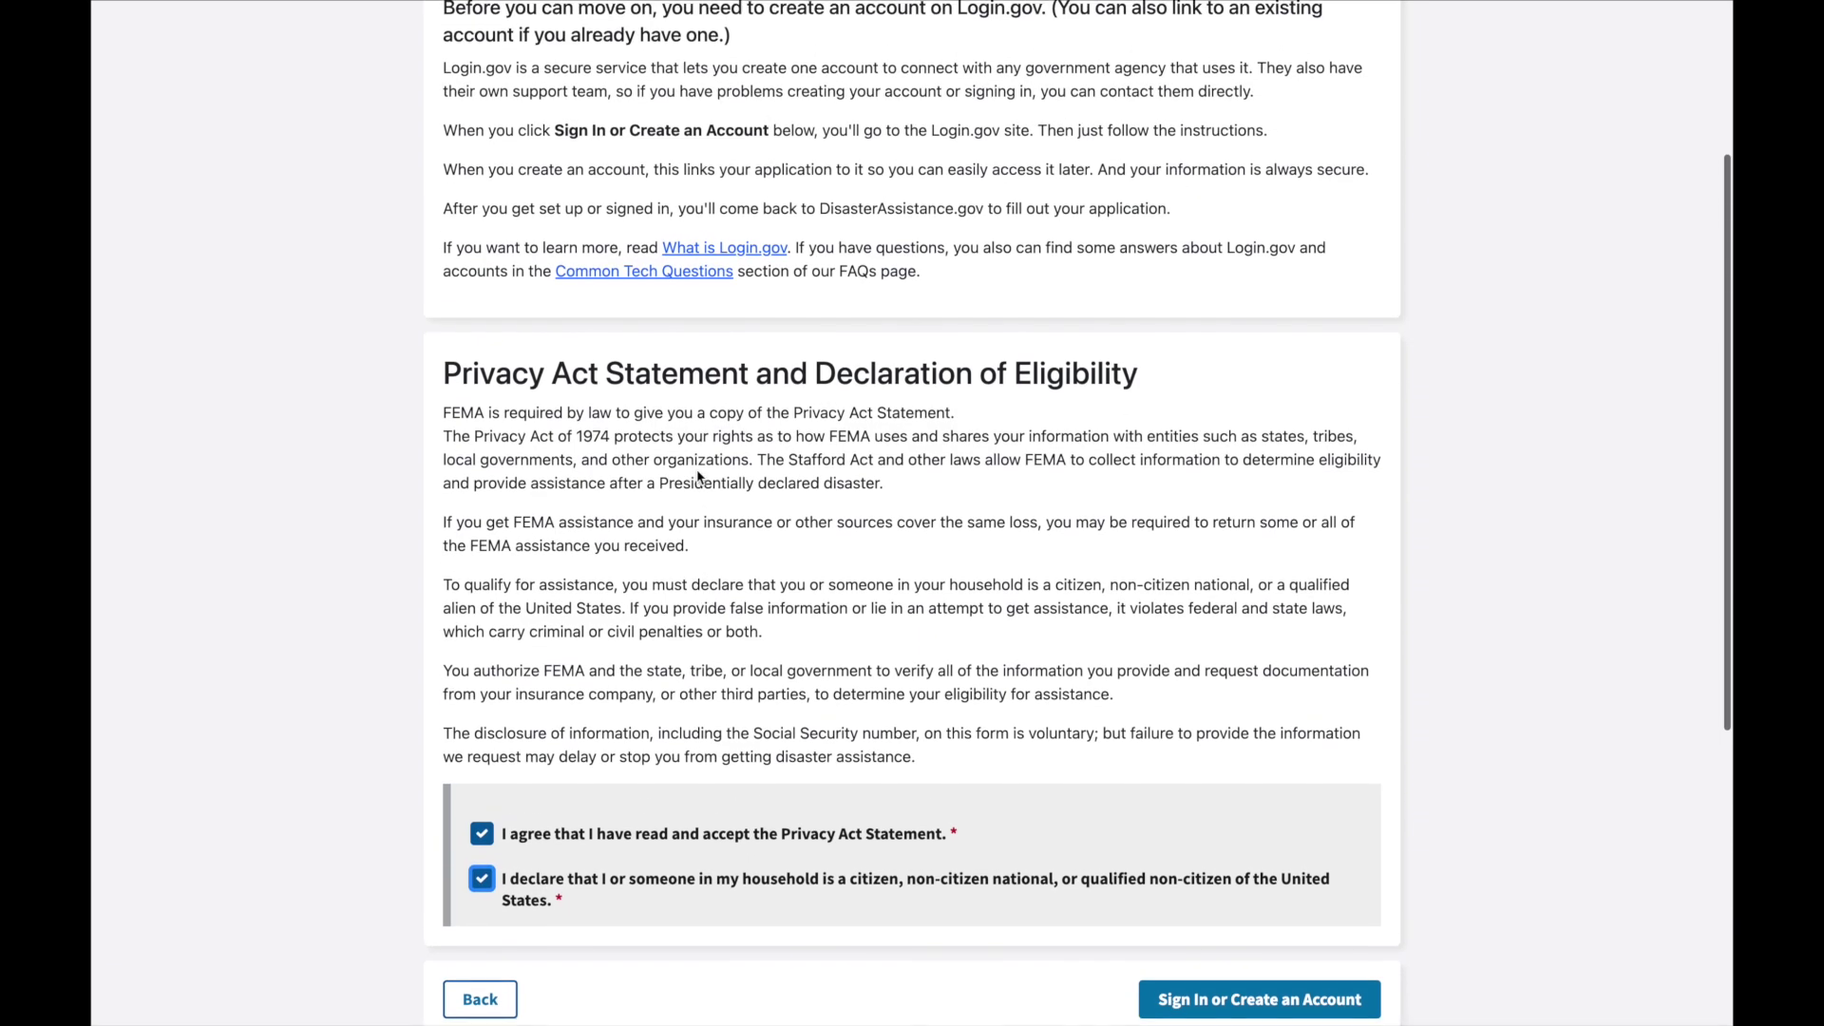
{"action": "scroll", "coordinate": [699, 477], "scroll_direction": "down", "scroll_amount": 1}
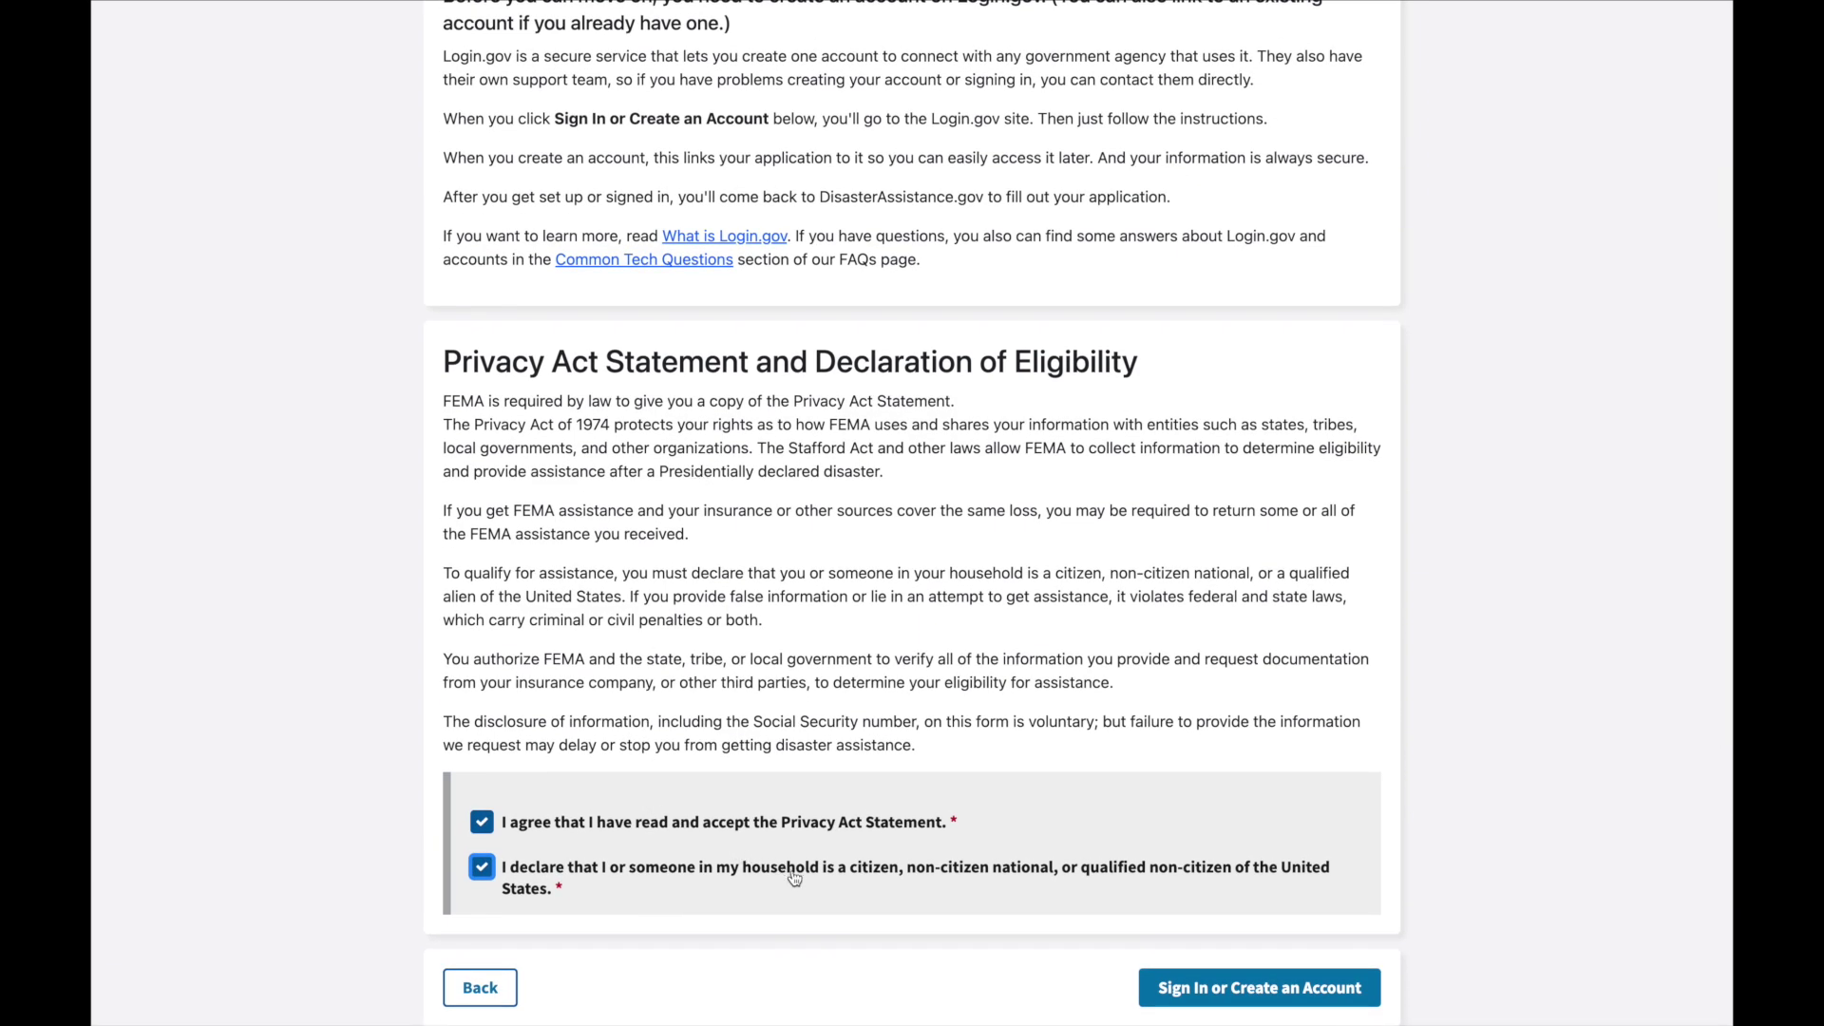
Step: Proceed from the eligibility declaration to the Login.gov page for signing in or creating an account
{"action": "scroll", "coordinate": [751, 465], "scroll_direction": "up", "scroll_amount": 3}
{"action": "scroll", "coordinate": [751, 466], "scroll_direction": "down", "scroll_amount": 4}
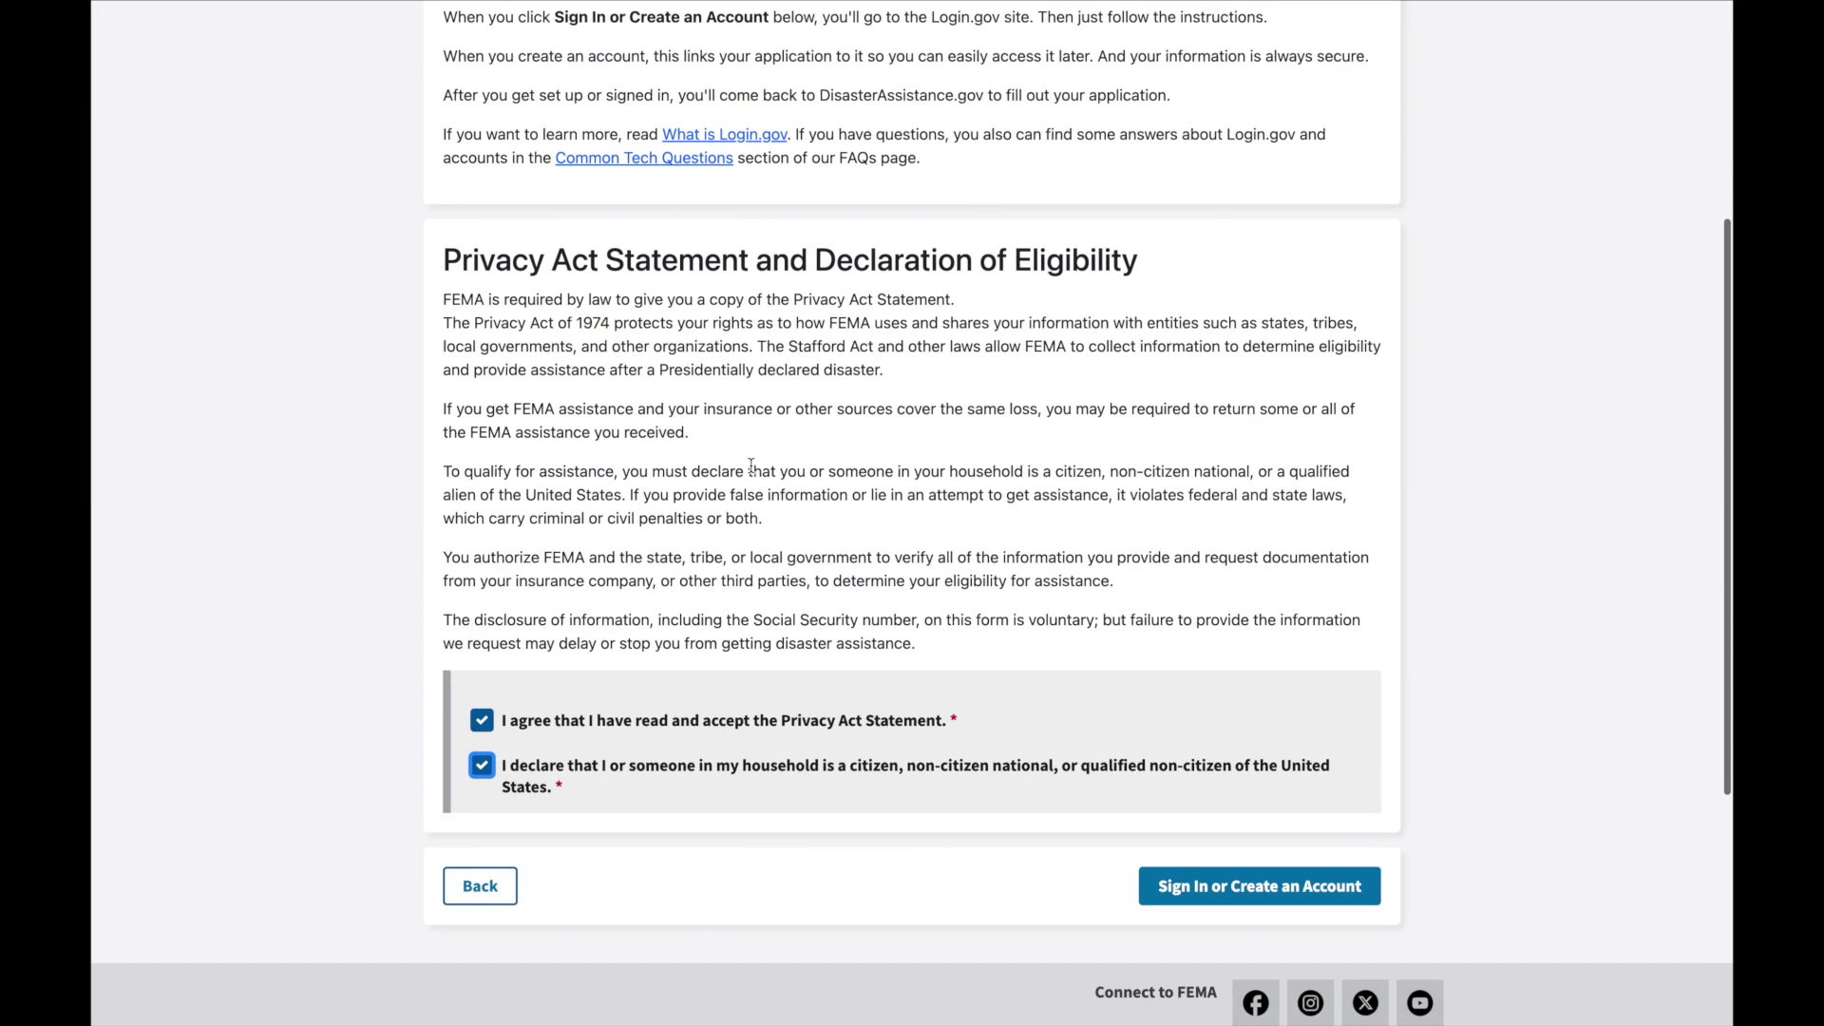
{"action": "left_click", "coordinate": [1170, 872]}
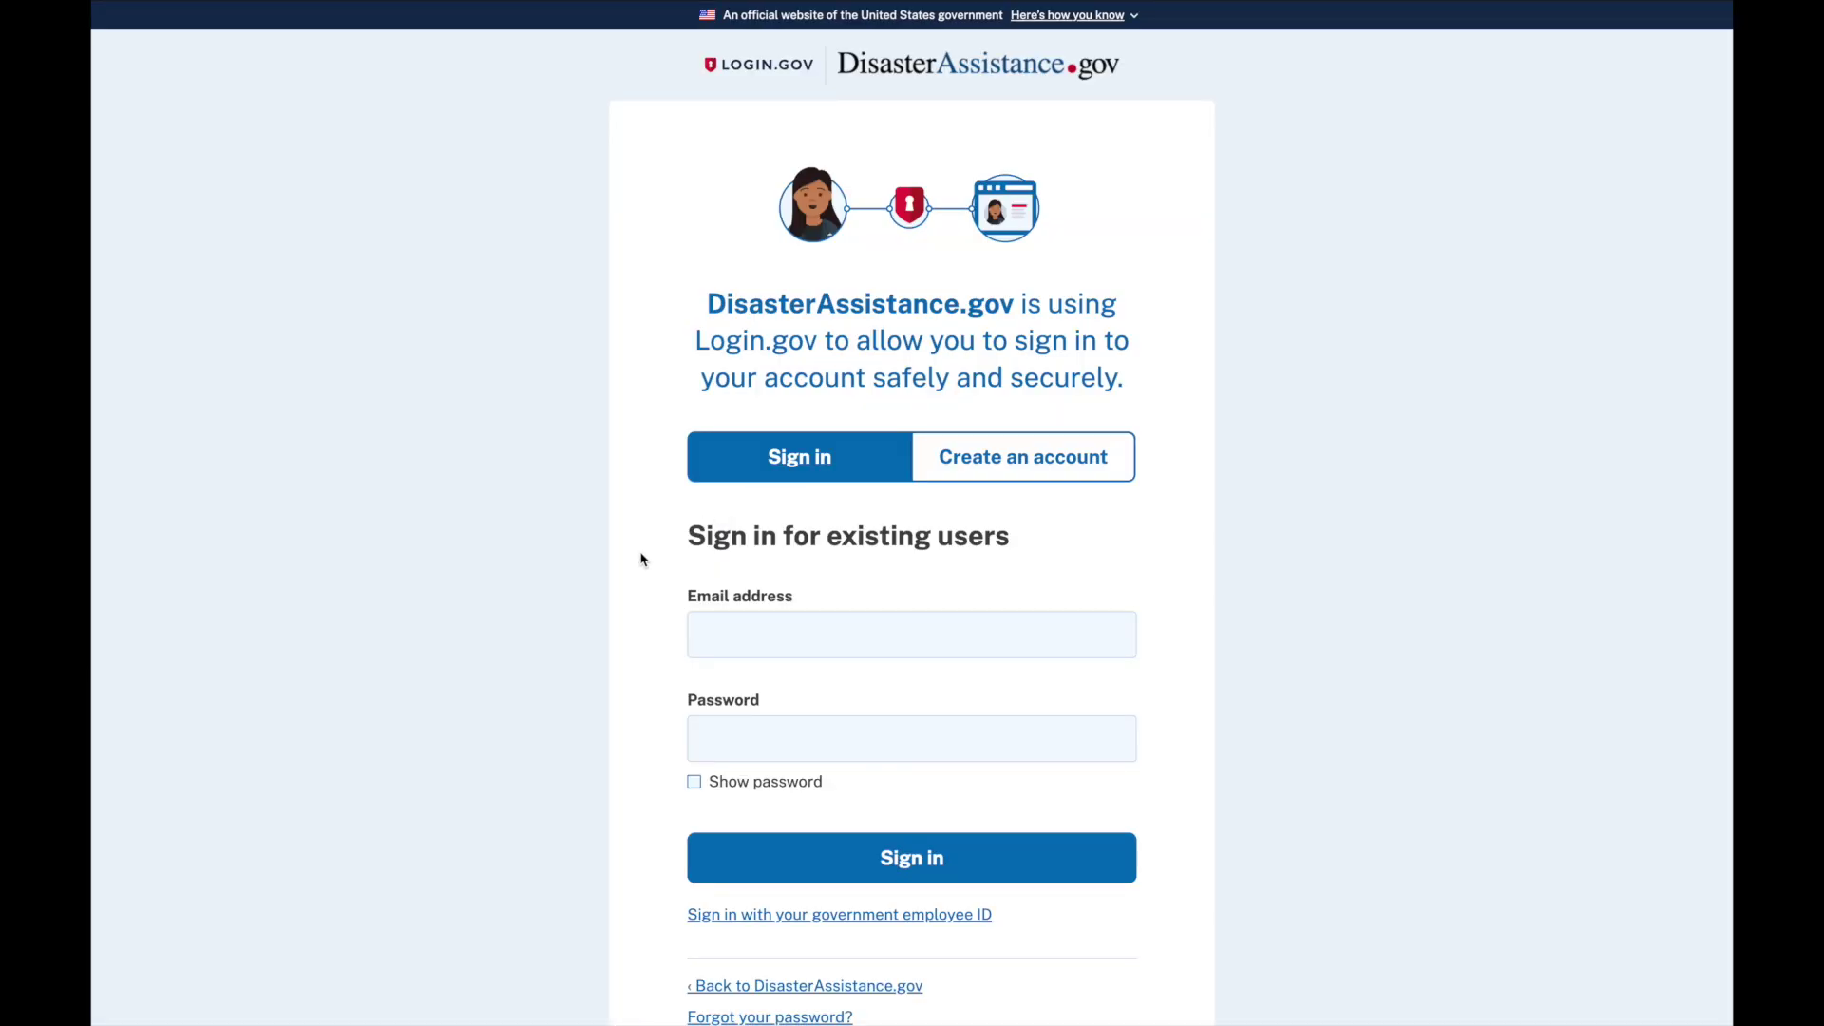
{"action": "scroll", "coordinate": [640, 559], "scroll_direction": "down", "scroll_amount": 1}
{"action": "scroll", "coordinate": [640, 559], "scroll_direction": "down", "scroll_amount": 1}
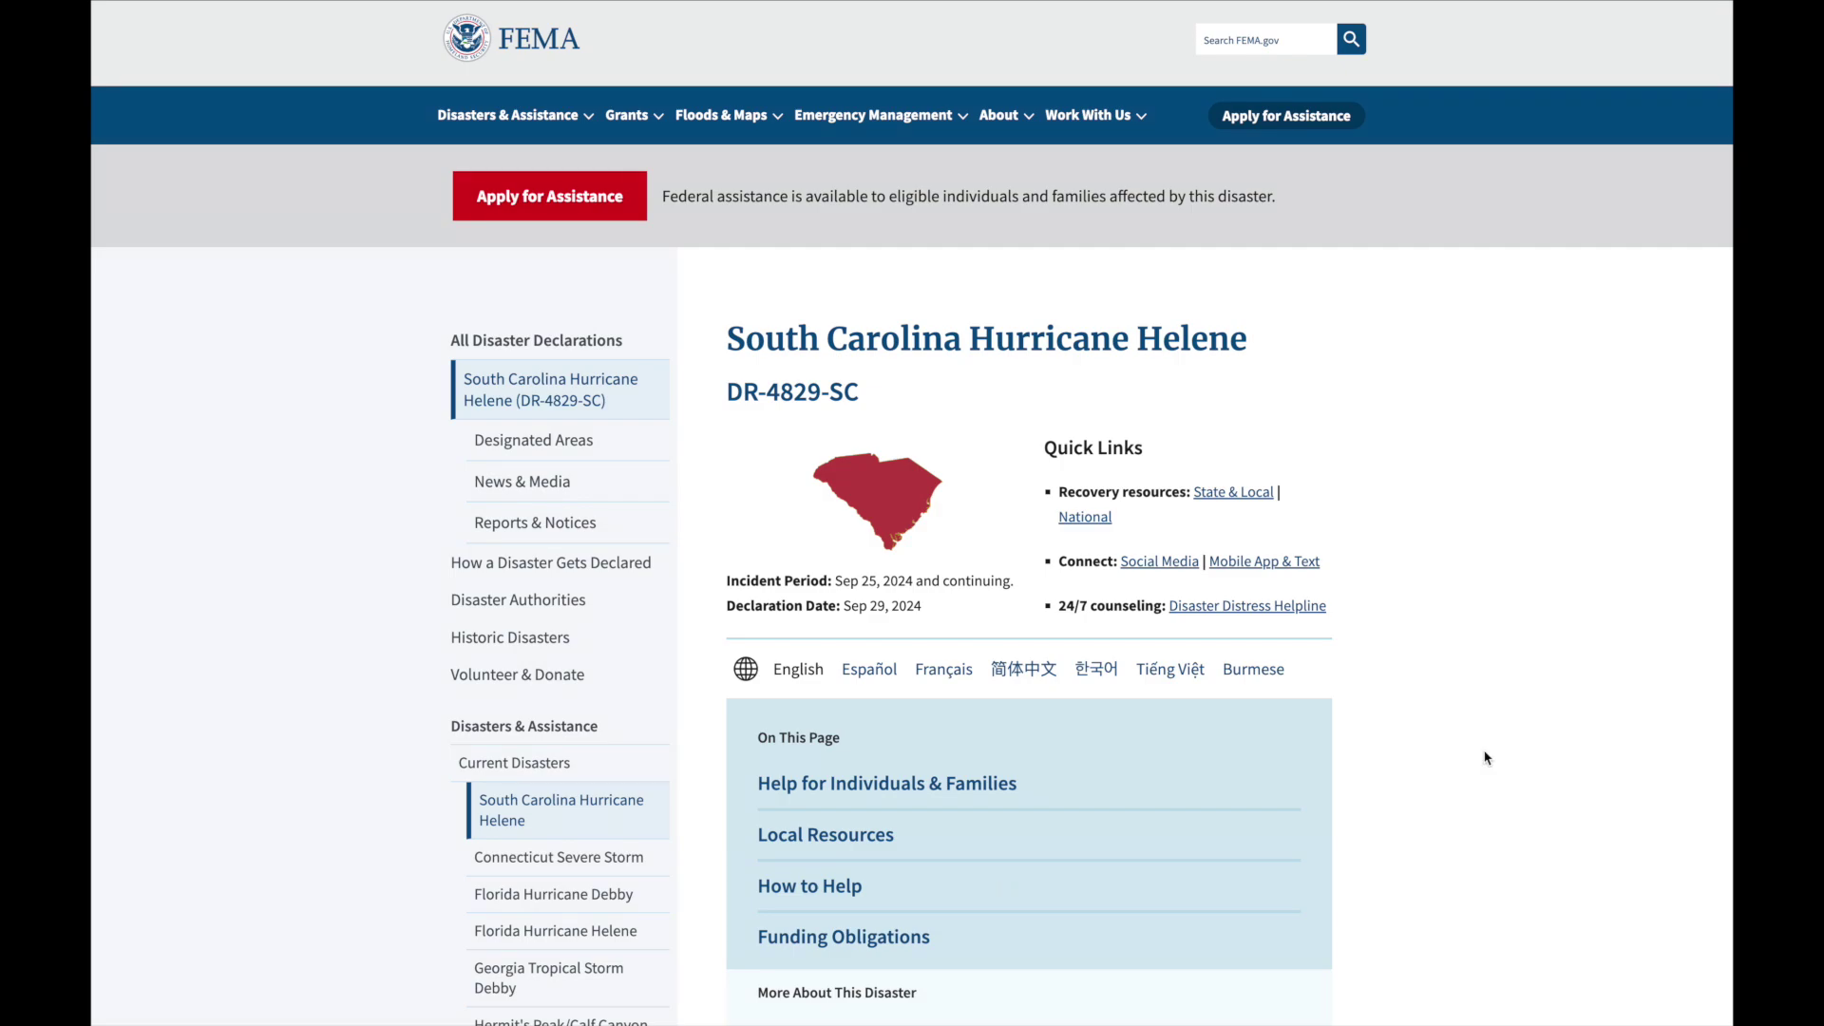
Step: Review FEMA's South Carolina Hurricane Helene page for how to apply, what follows an application, and how decisions are communicated
{"action": "scroll", "coordinate": [1486, 757], "scroll_direction": "down", "scroll_amount": 10}
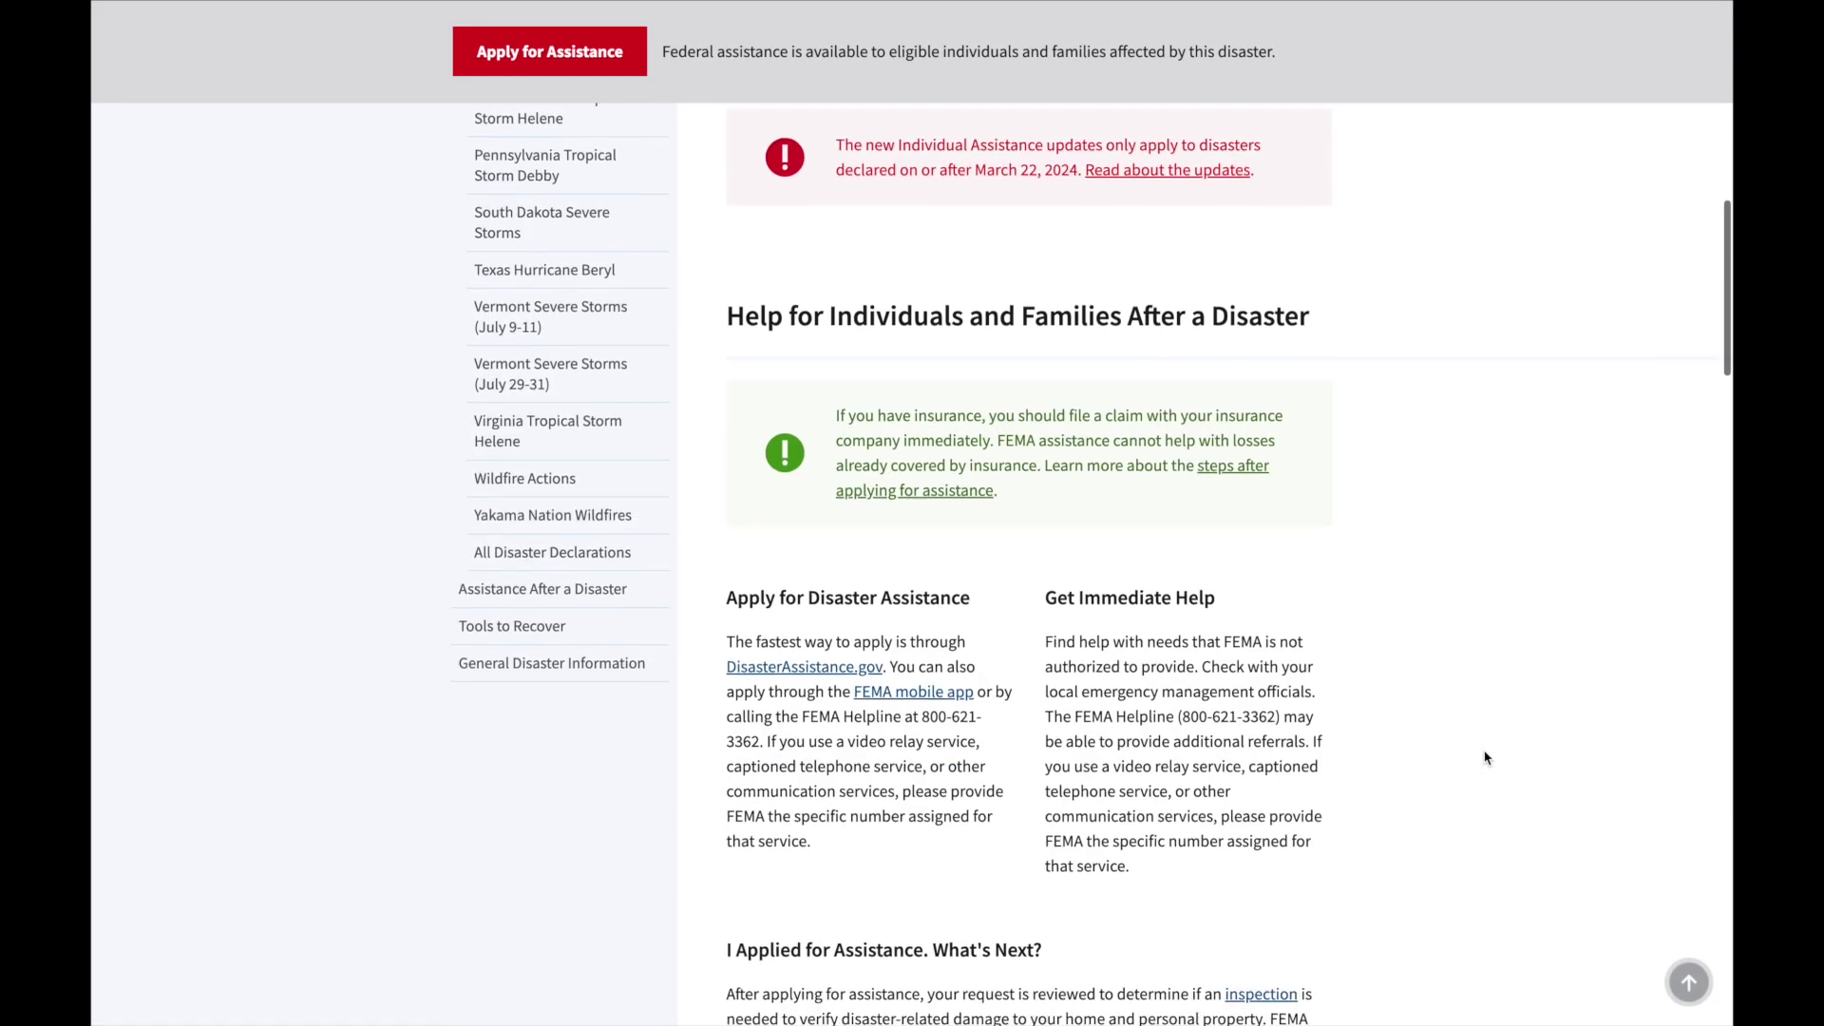
{"action": "scroll", "coordinate": [1486, 757], "scroll_direction": "down", "scroll_amount": 5}
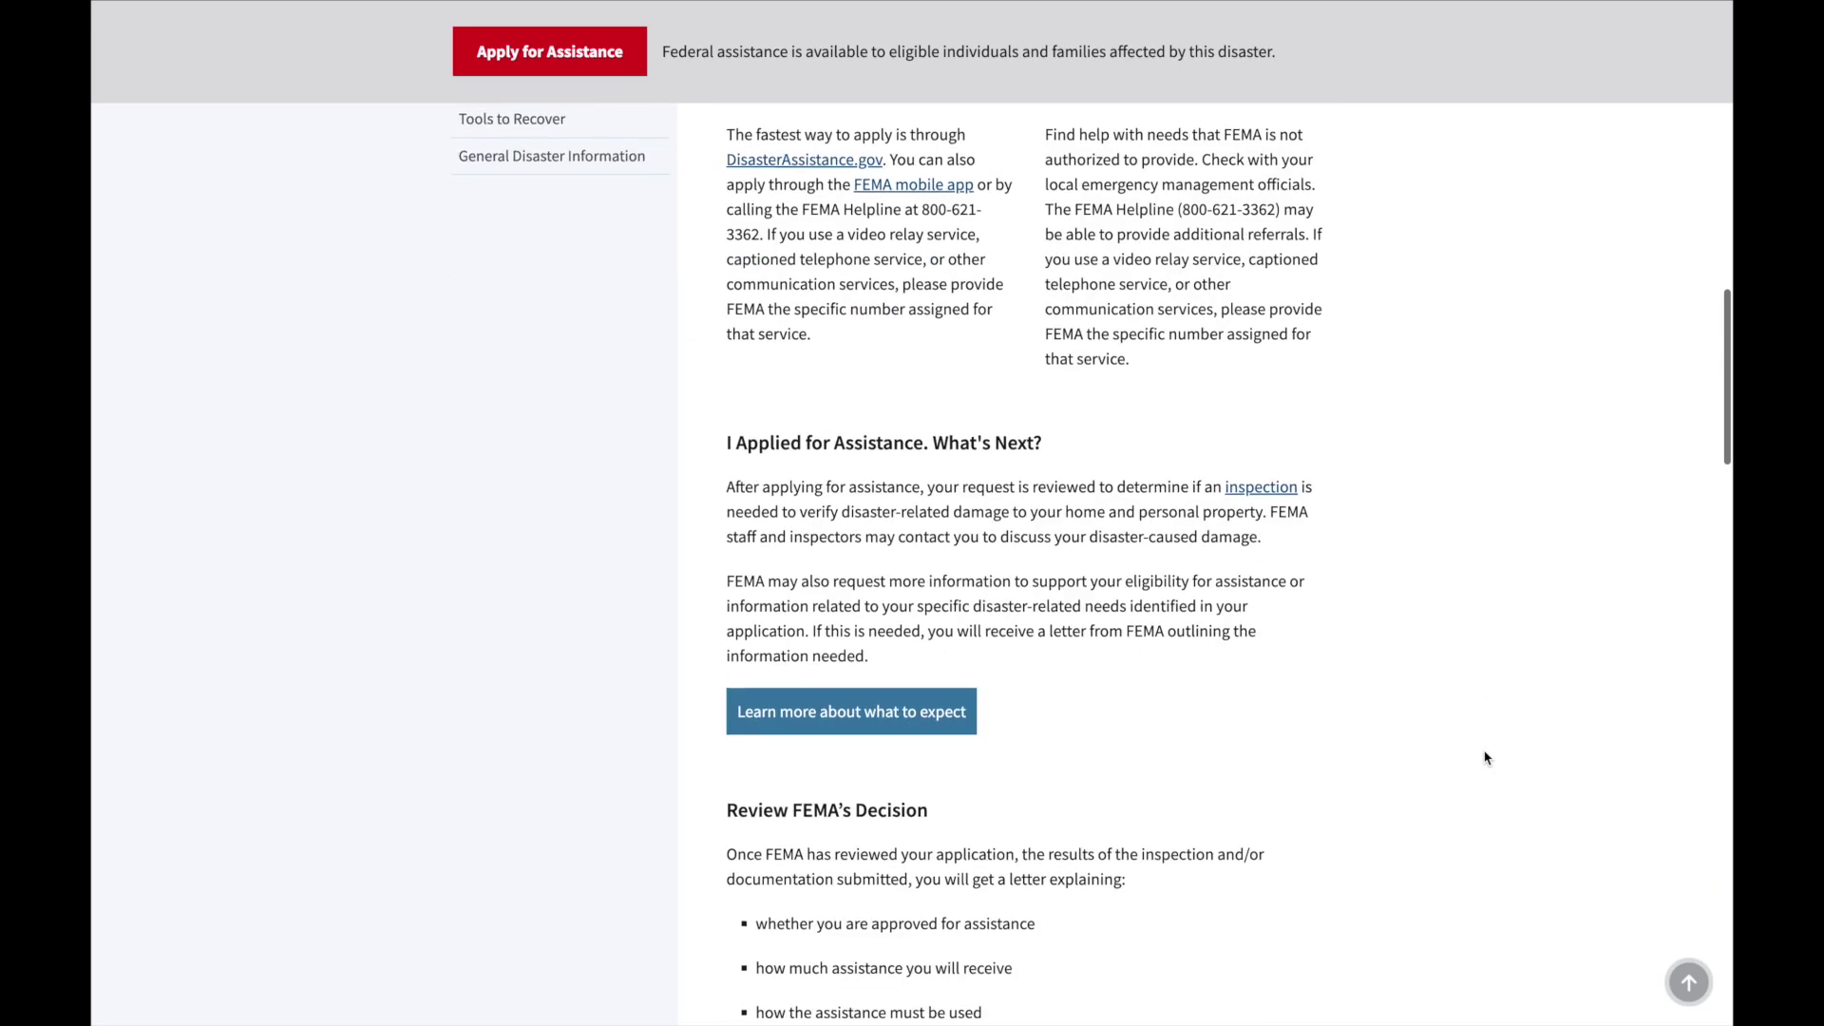
{"action": "scroll", "coordinate": [1486, 757], "scroll_direction": "down", "scroll_amount": 6}
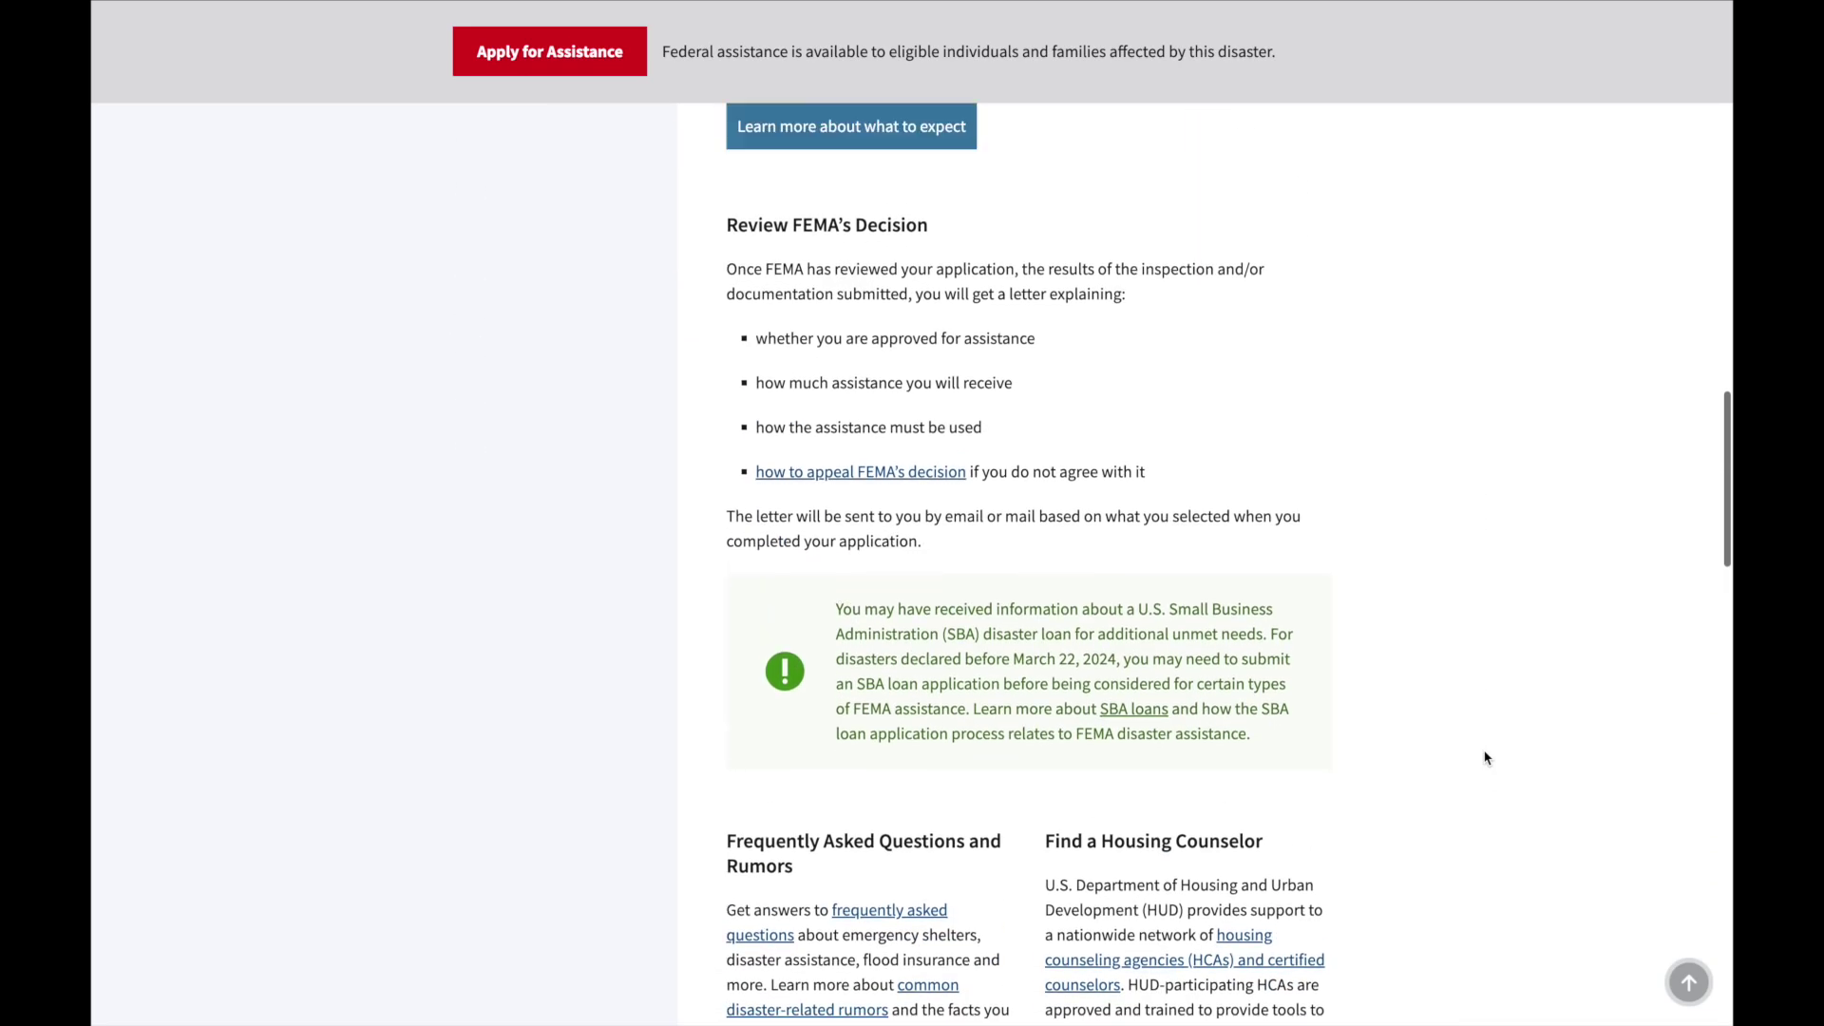
{"action": "scroll", "coordinate": [1486, 757], "scroll_direction": "up", "scroll_amount": 16}
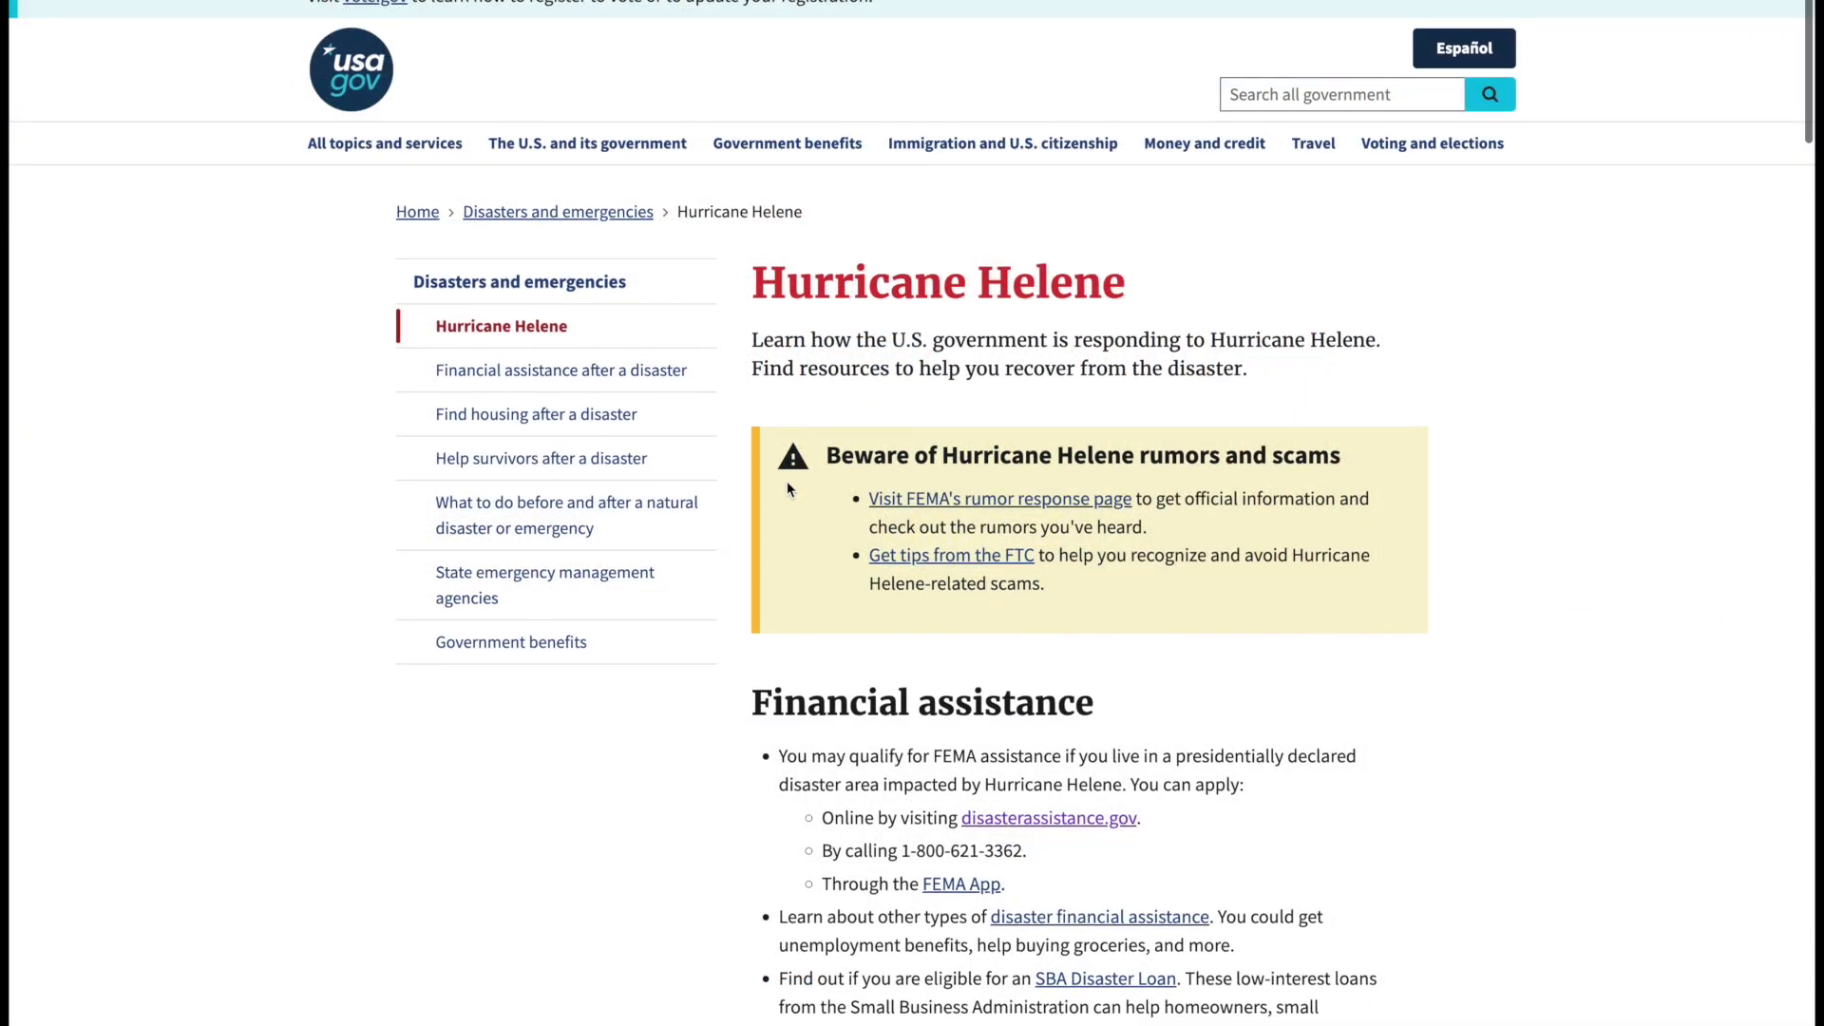
Step: Look through USA.gov's Hurricane Helene page for financial, recovery, food, health, immigration enforcement and communications resources
{"action": "scroll", "coordinate": [786, 481], "scroll_direction": "down", "scroll_amount": 5}
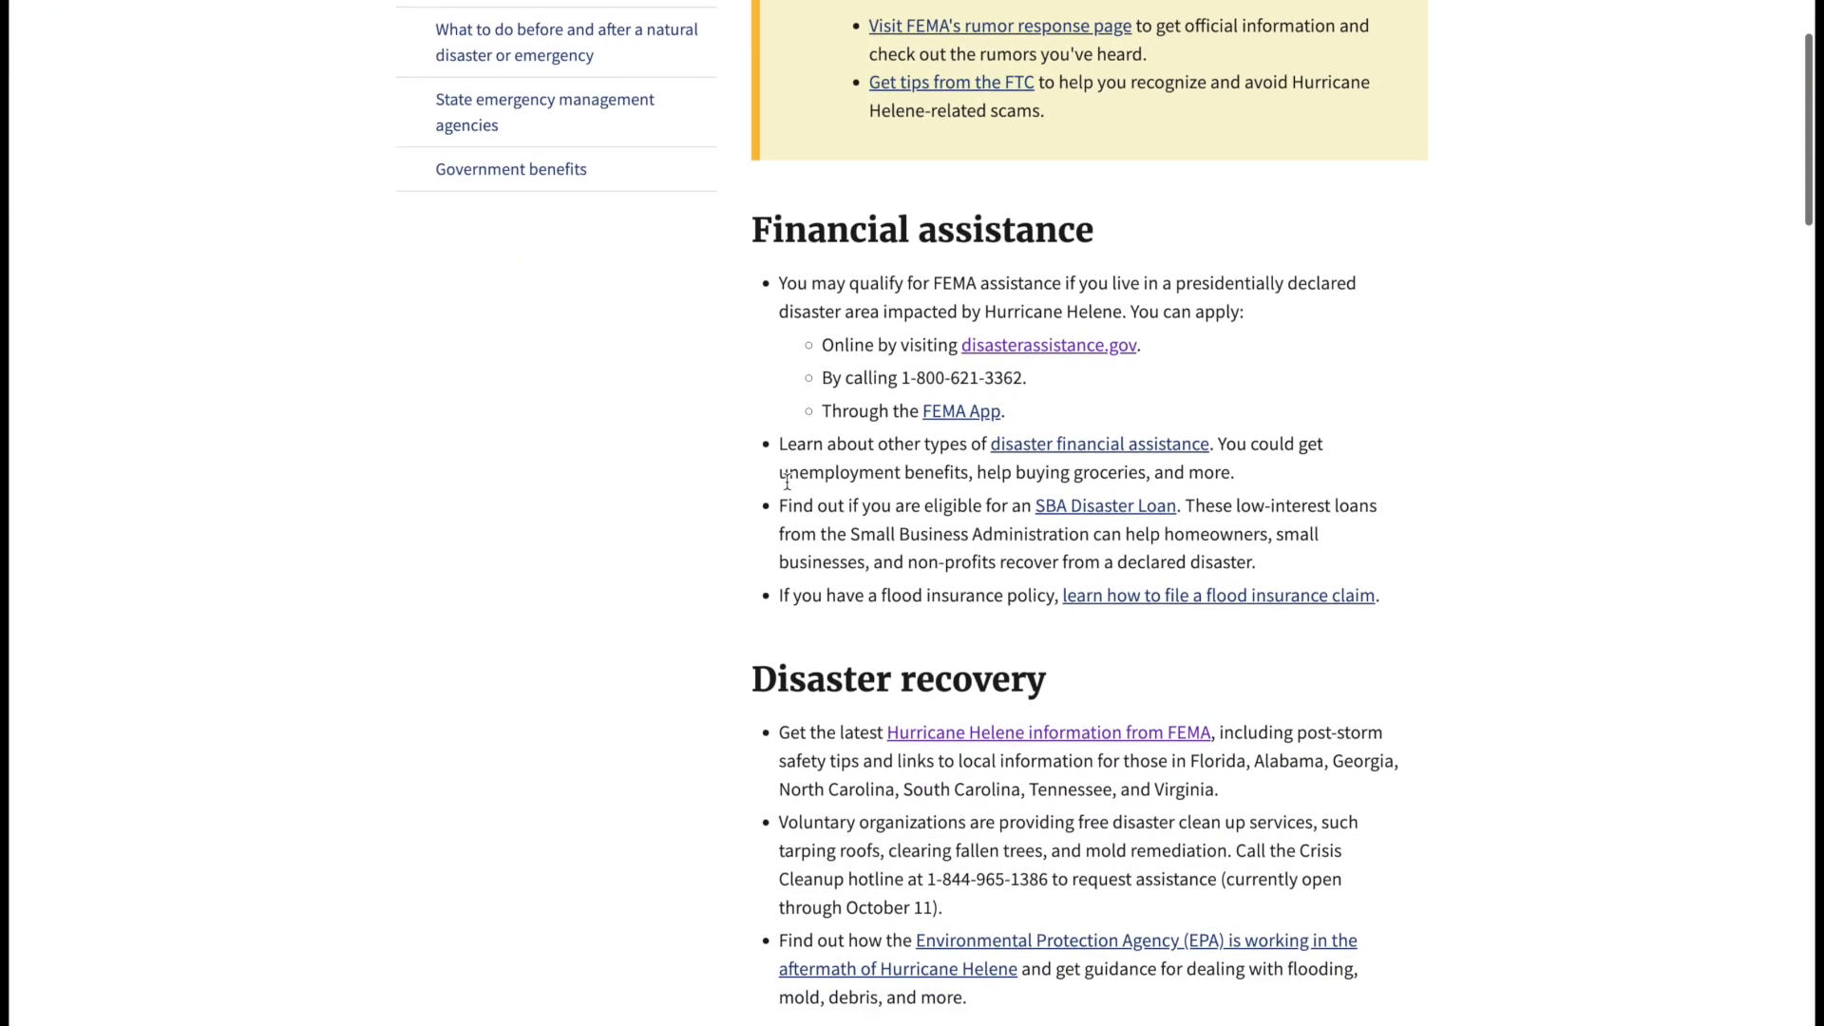
{"action": "scroll", "coordinate": [786, 480], "scroll_direction": "down", "scroll_amount": 12}
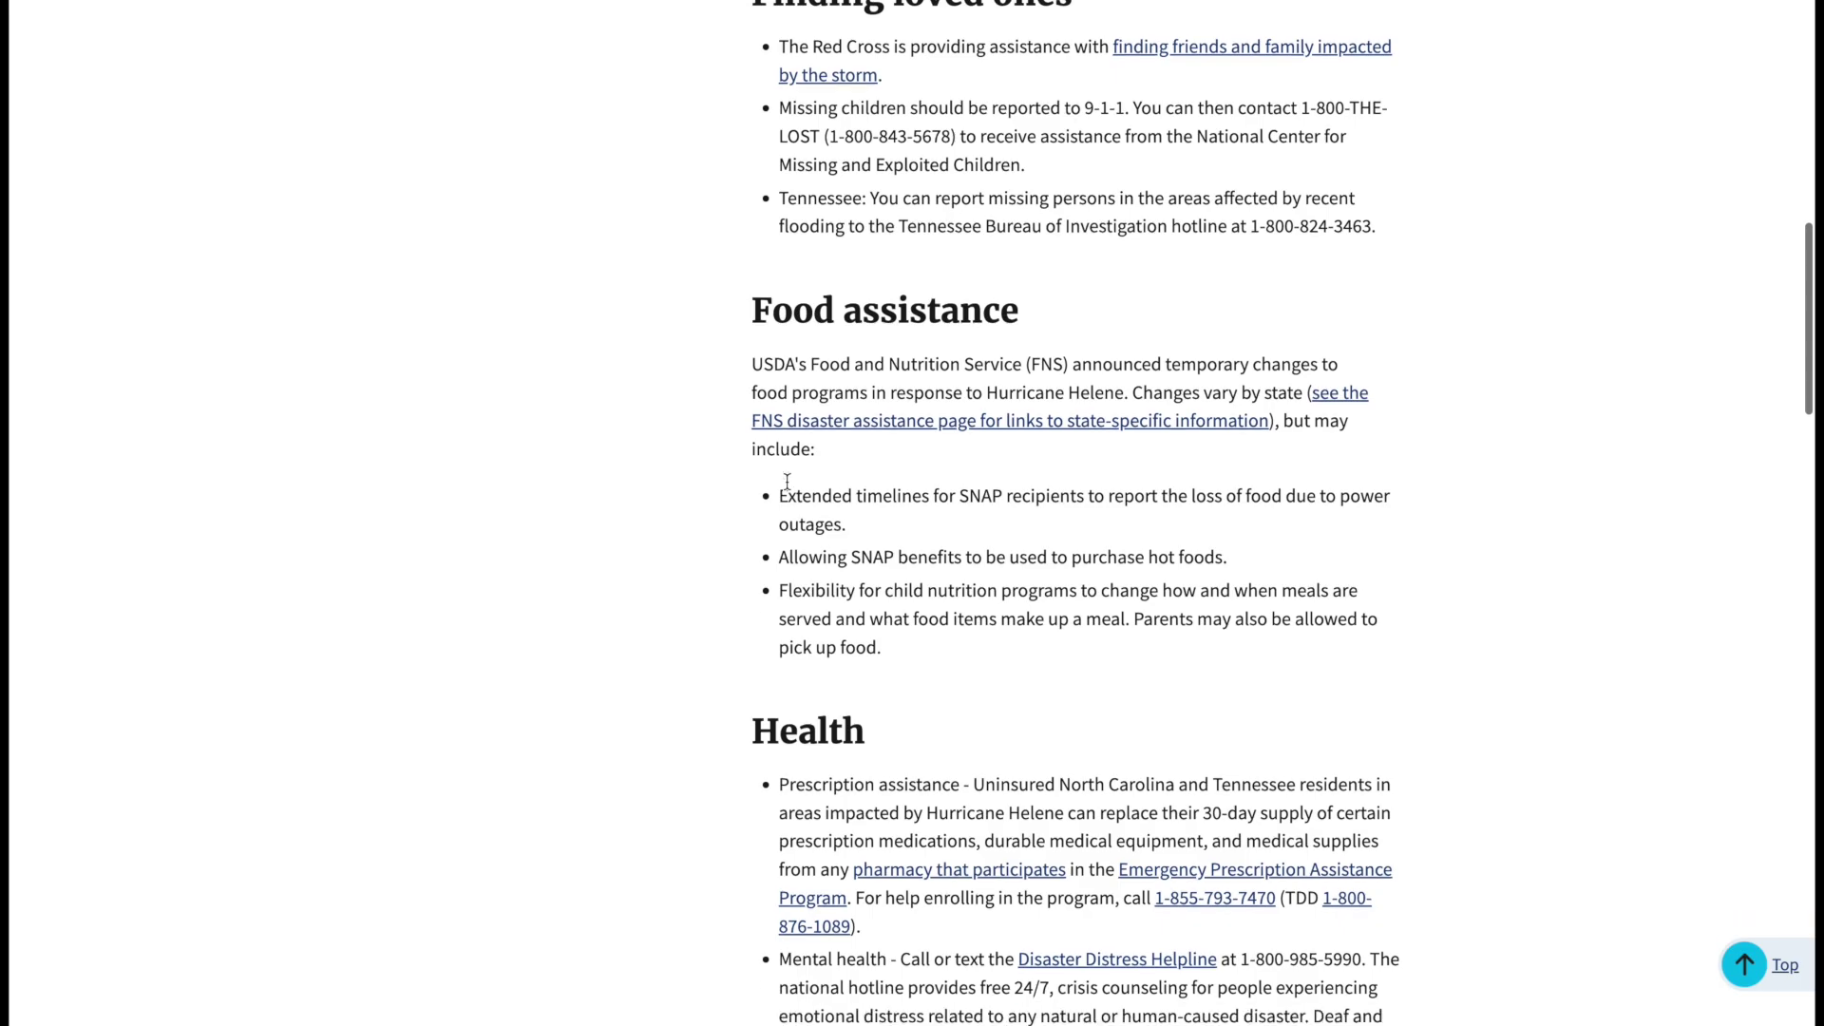
{"action": "scroll", "coordinate": [787, 481], "scroll_direction": "down", "scroll_amount": 20}
{"action": "scroll", "coordinate": [786, 480], "scroll_direction": "up", "scroll_amount": 10}
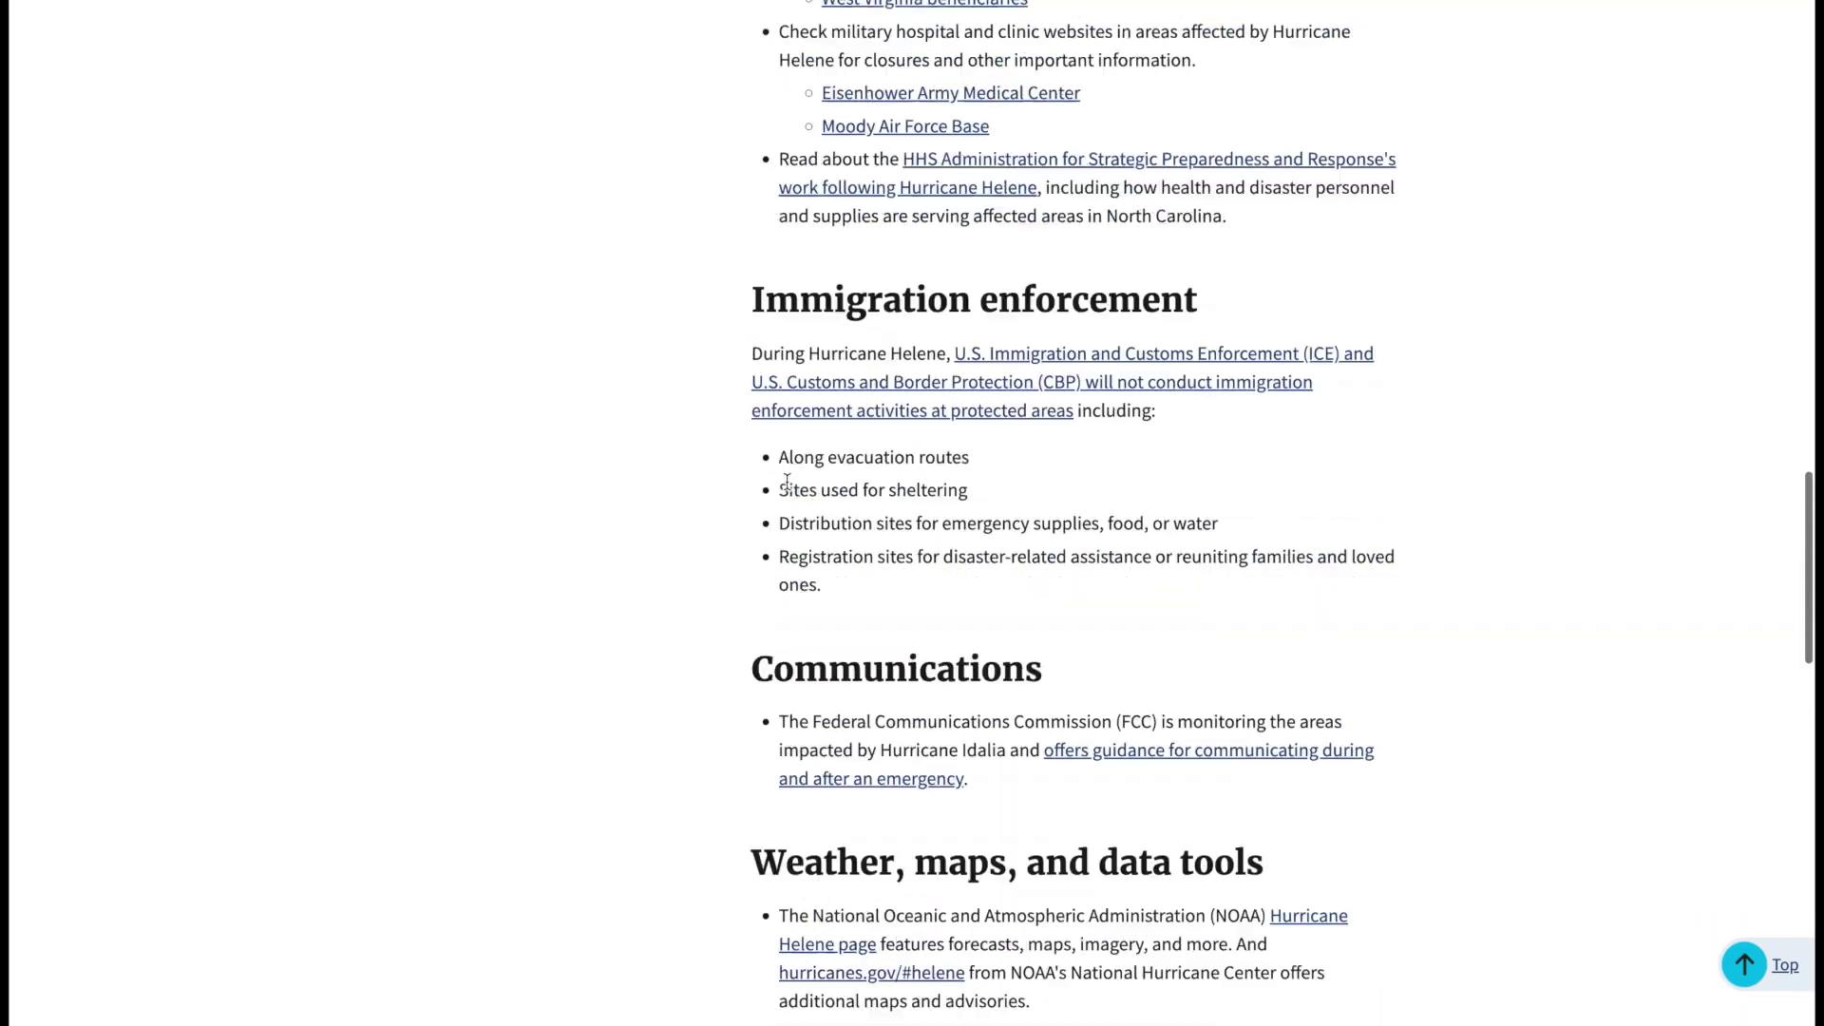
{"action": "scroll", "coordinate": [787, 481], "scroll_direction": "up", "scroll_amount": 20}
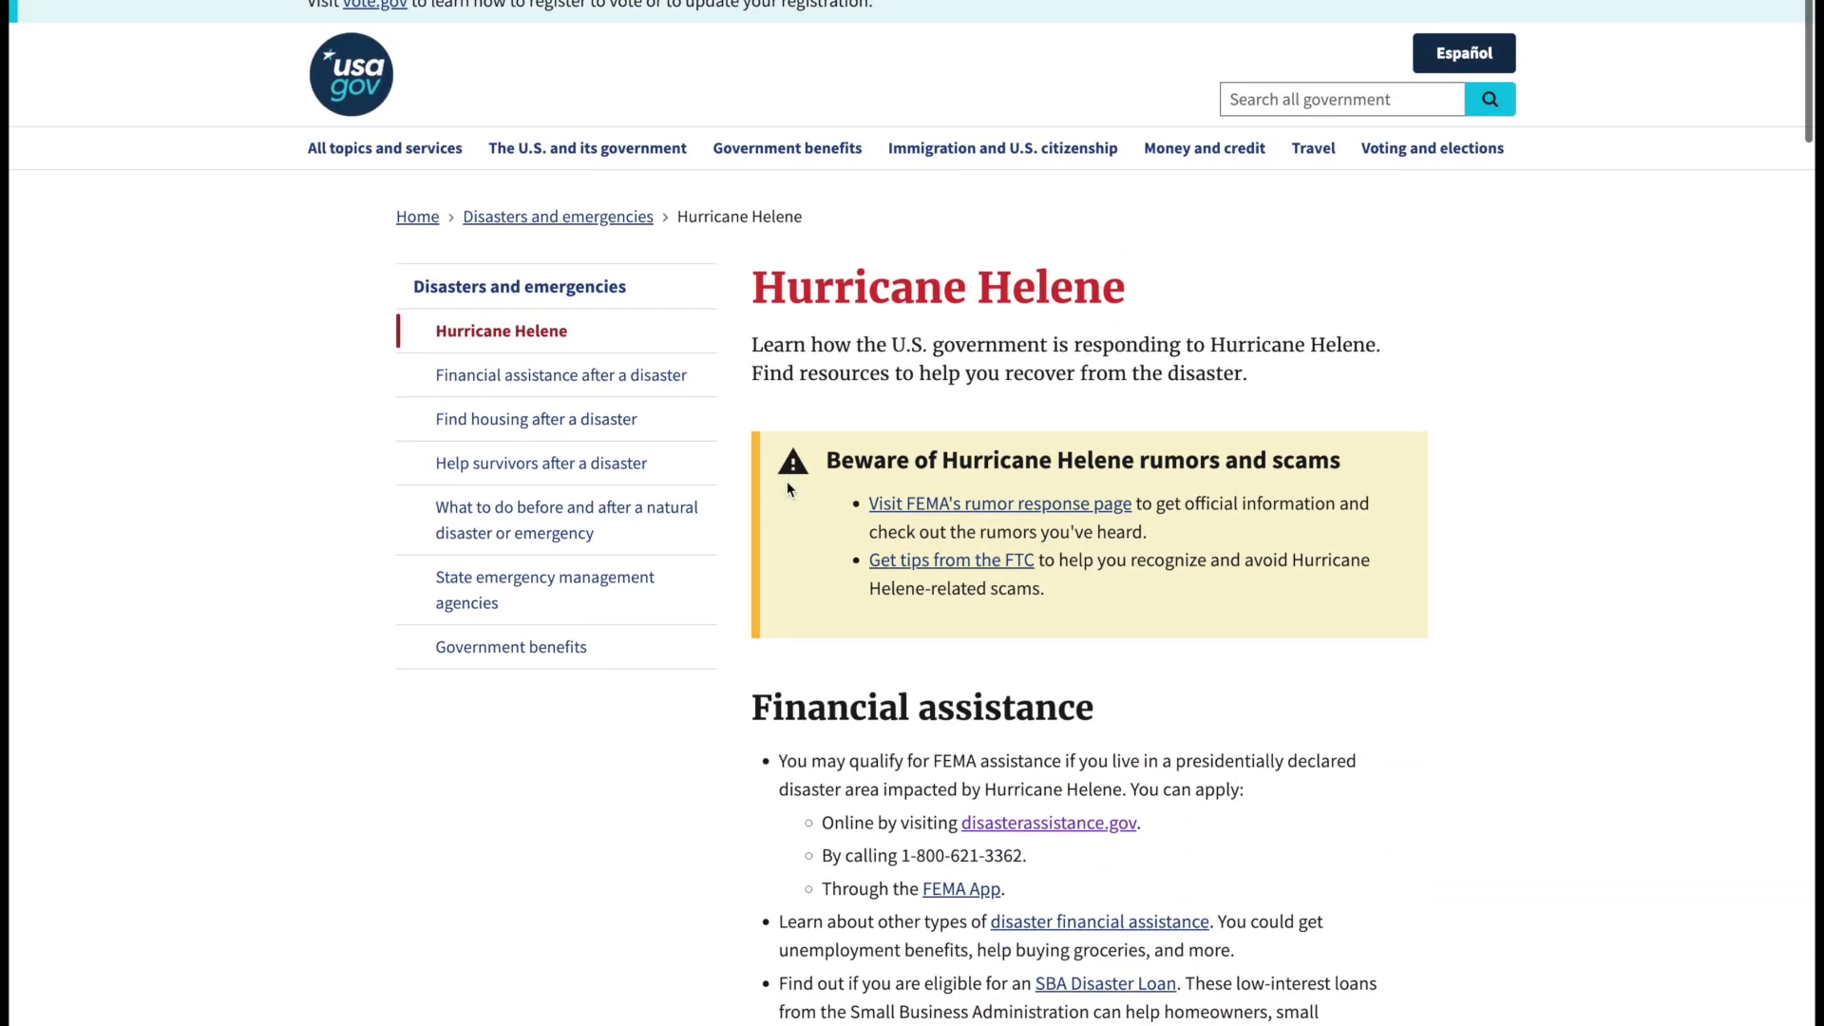